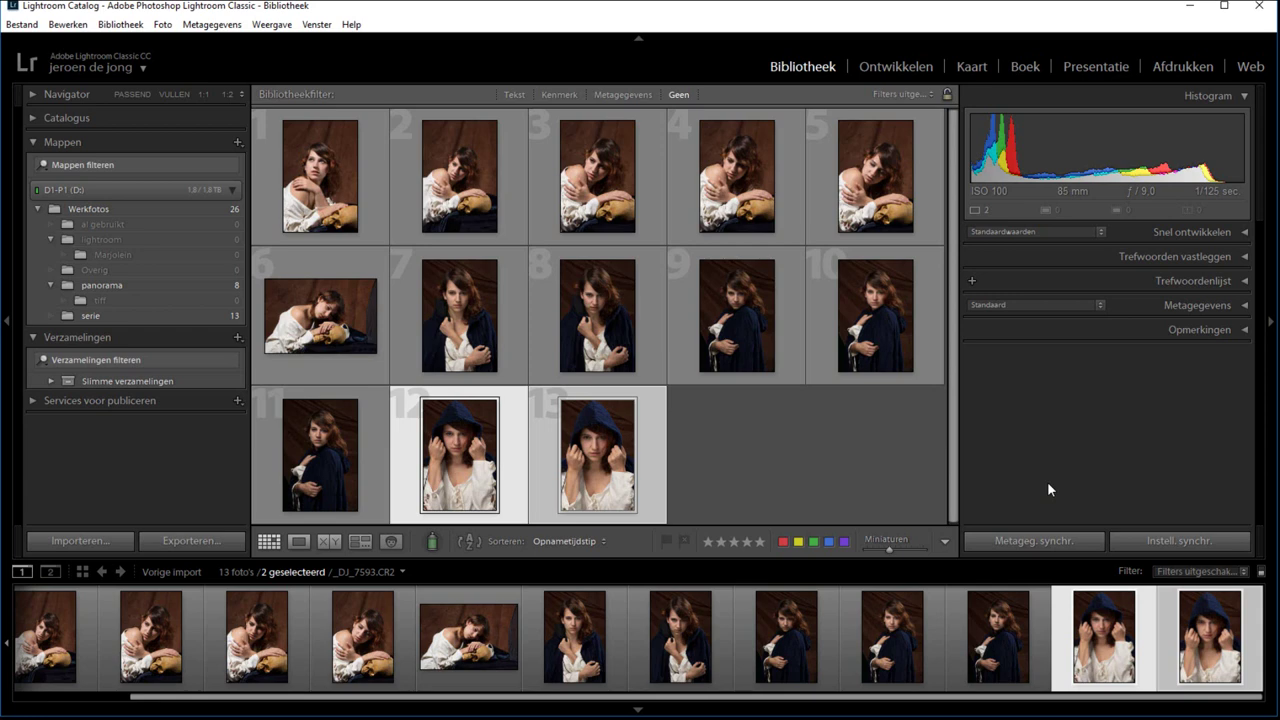
Deselect hooded portraits 12 and 13 so no grid photo is selected
left_click(815, 486)
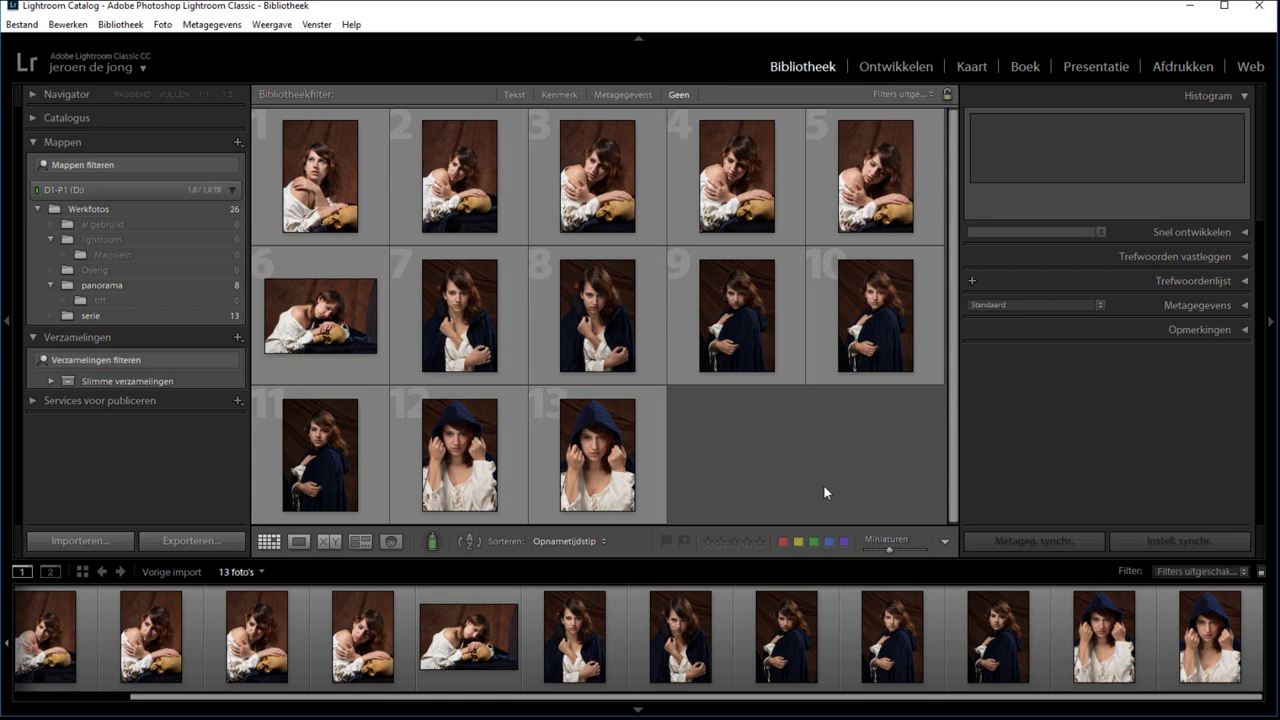
Select skull portraits 1 through 5 and switch to the Ontwikkelen (Develop) module
left_click(328, 189)
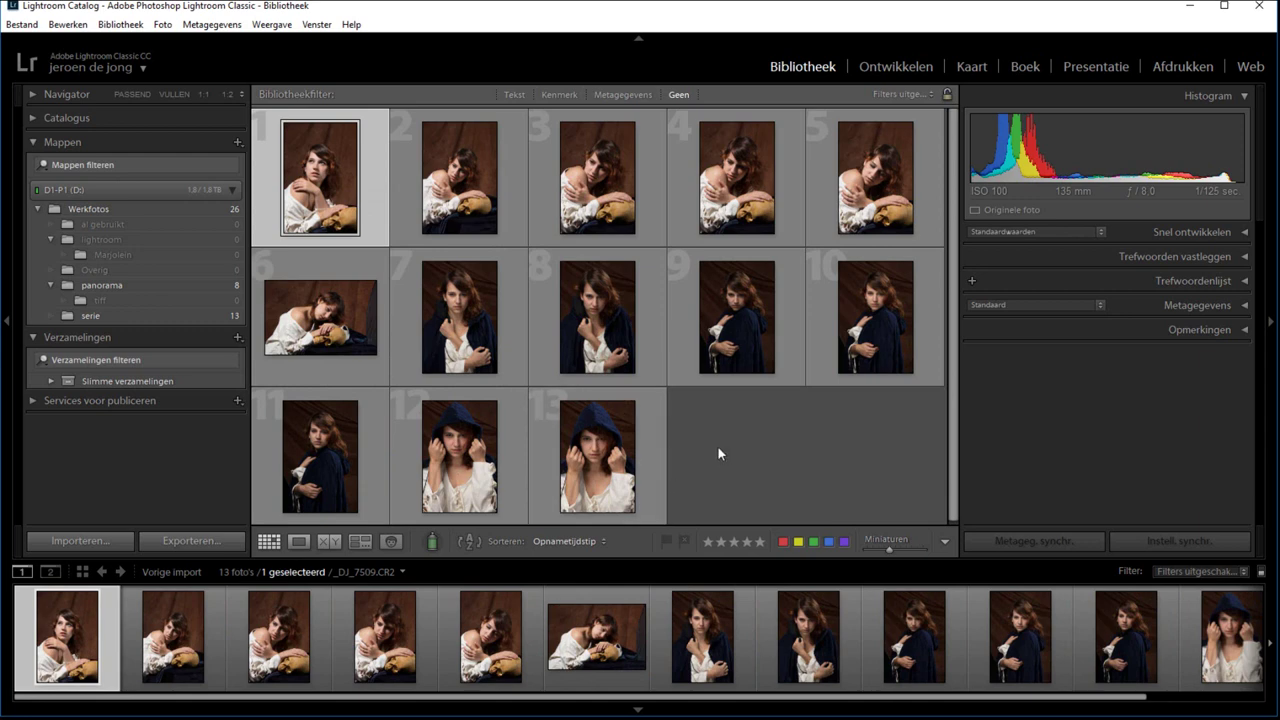
left_click(470, 185, "ctrl")
left_click(587, 178, "ctrl")
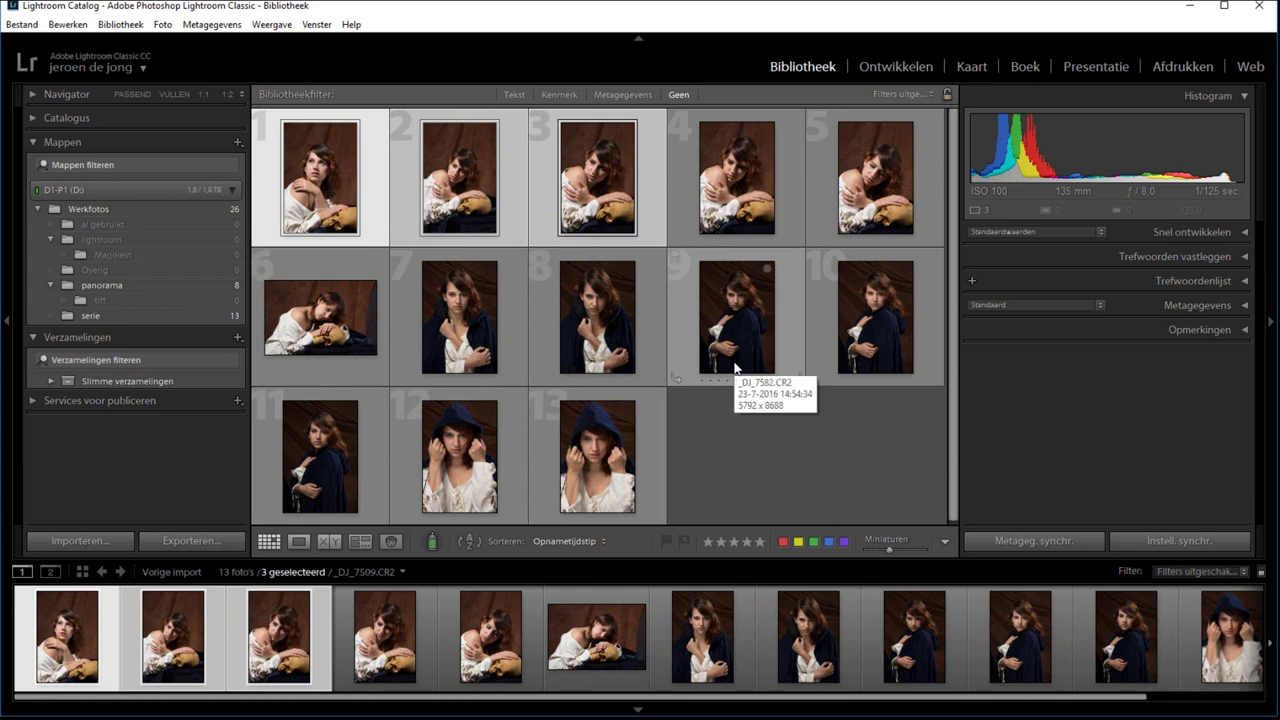
left_click(884, 175, "shift")
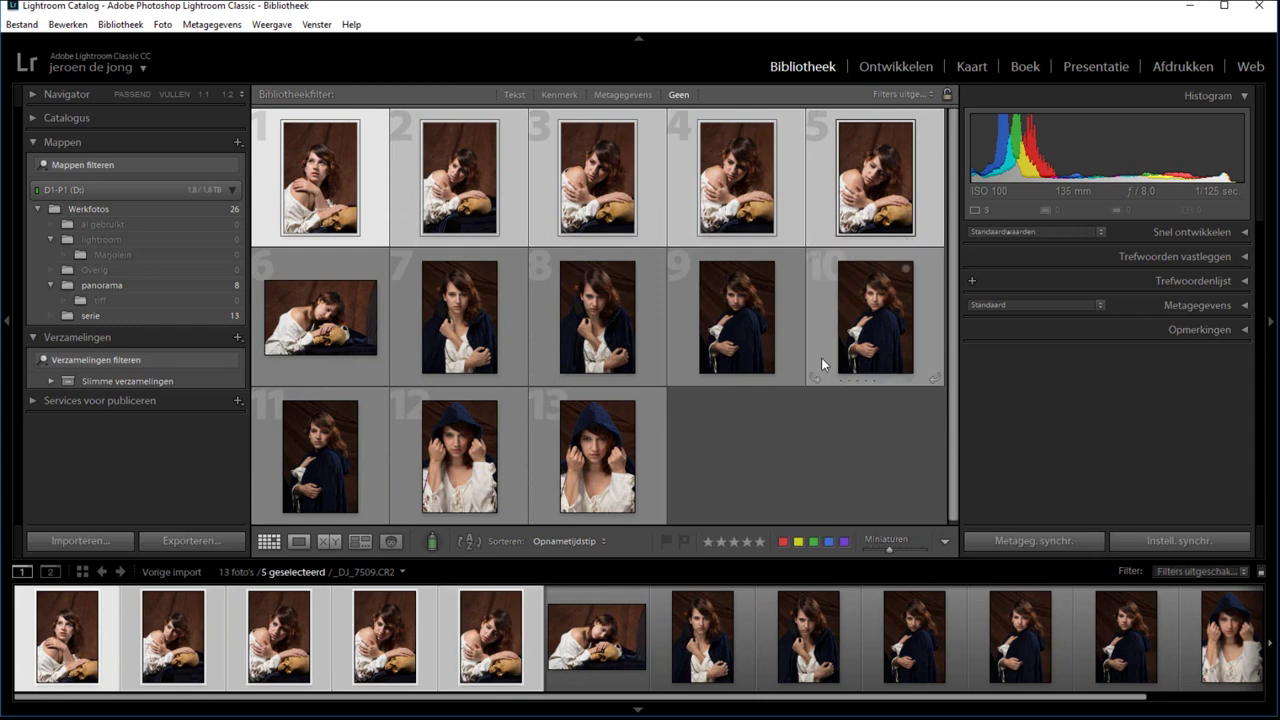
left_click(766, 497)
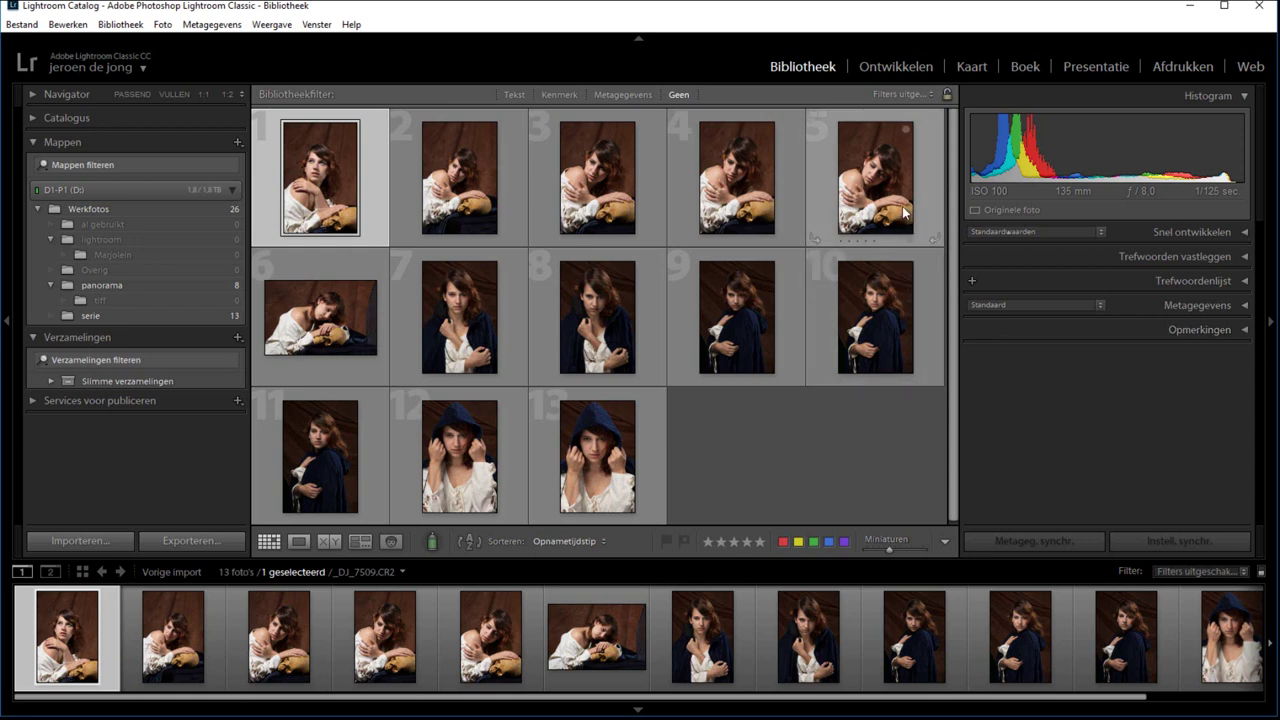
left_click(891, 173, "shift")
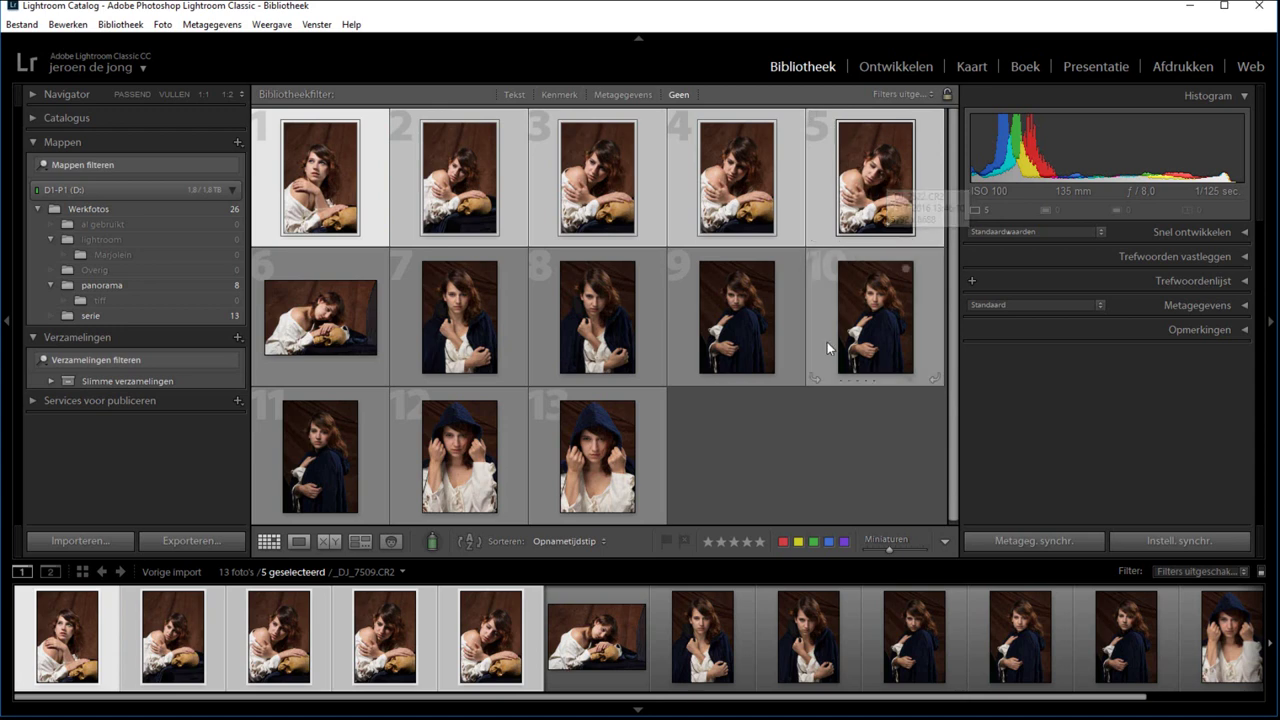
left_click(913, 68)
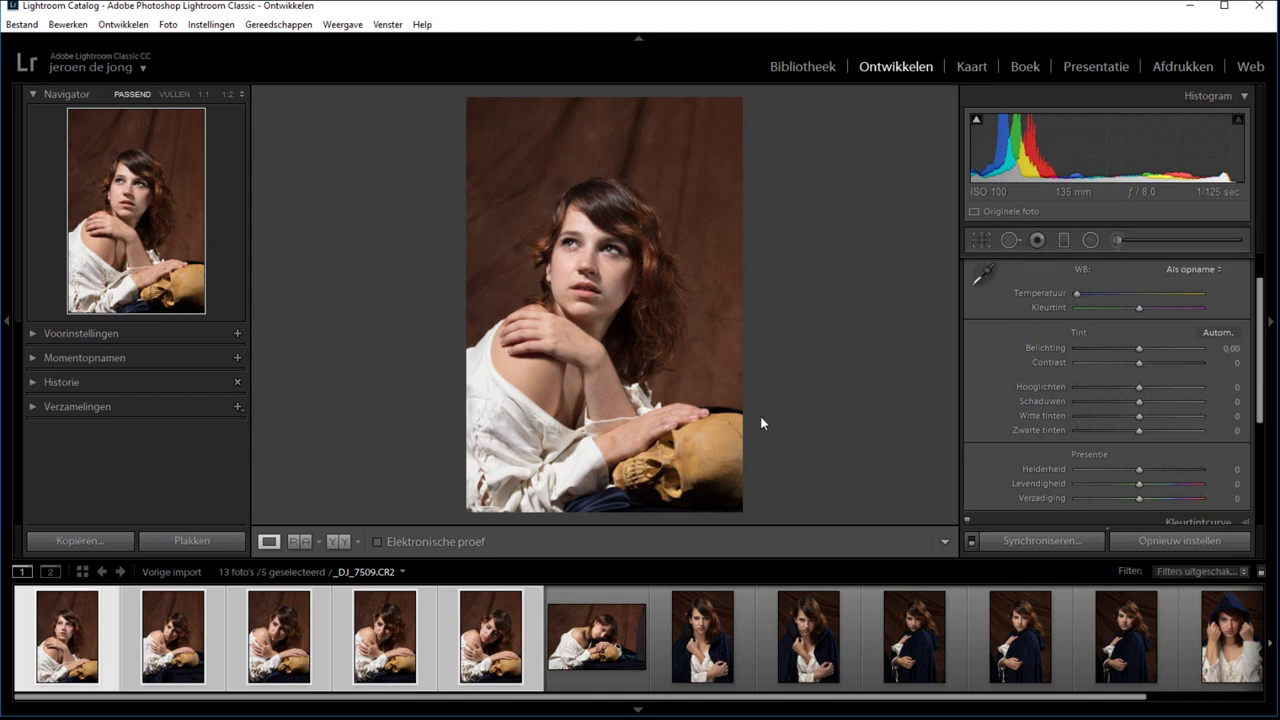
Make skull portrait 1 the active photo and switch on Autom. synchr
left_click(387, 641)
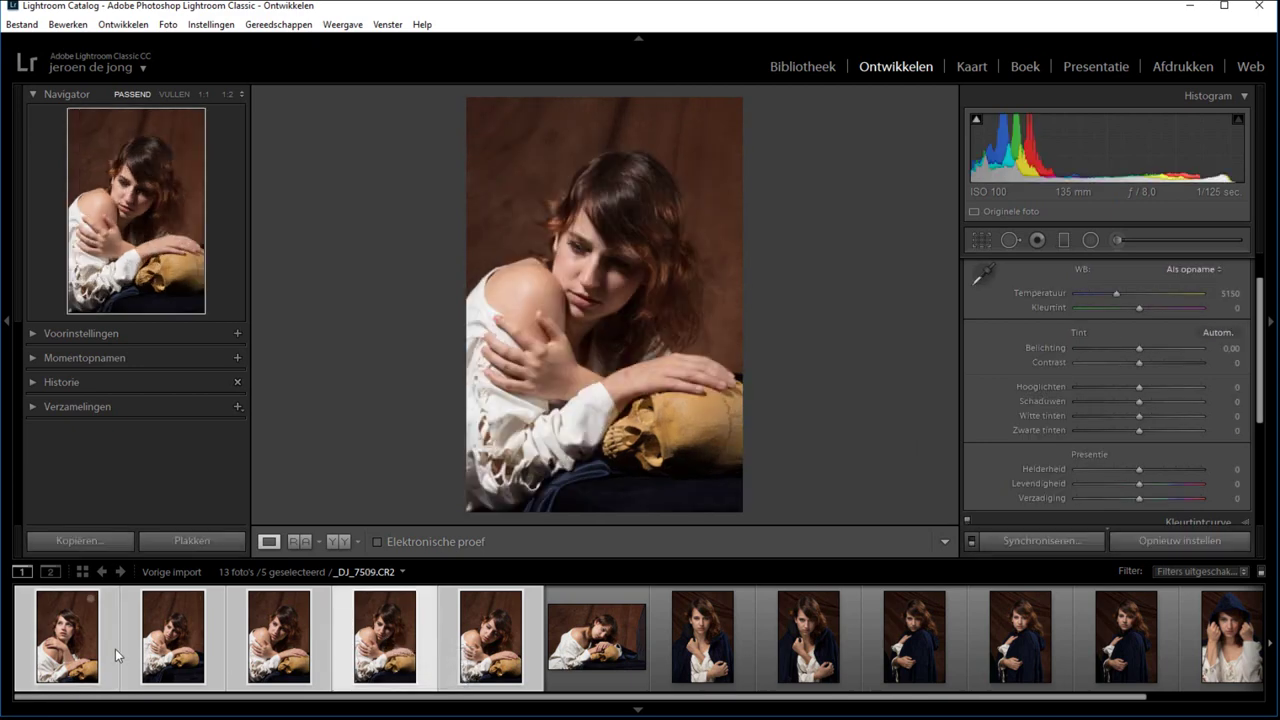
left_click(70, 628)
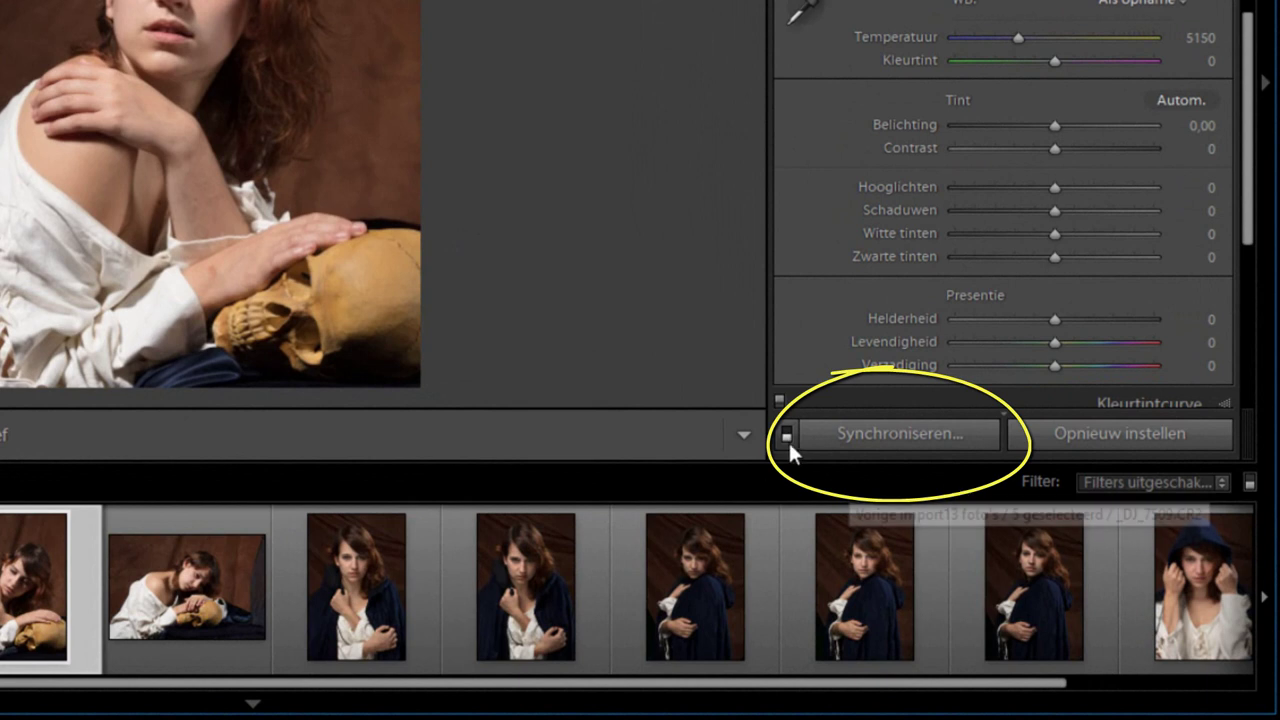
left_click(786, 435)
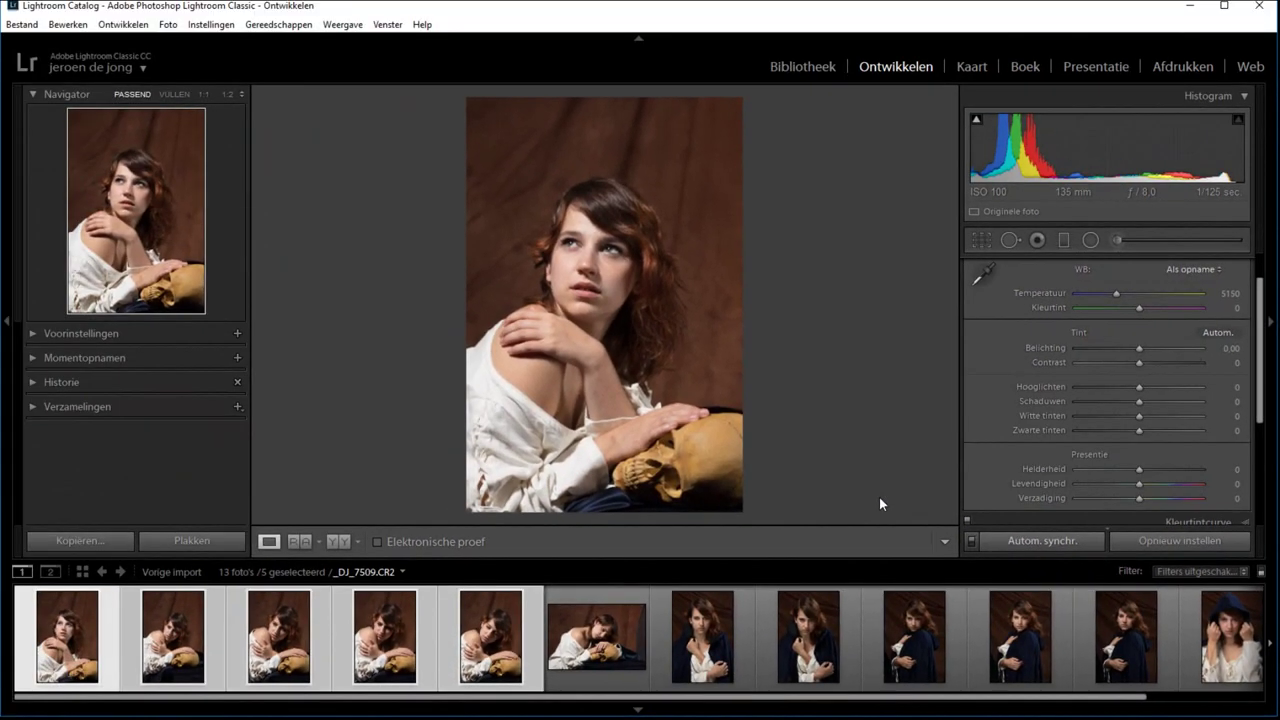
Set exposure −0.49, contrast +35, highlights −28, whites −40 and saturation −38 in Basic
mouse_move(1139, 362)
left_mouse_down()
mouse_move(1166, 362)
mouse_move(1072, 348)
left_mouse_up()
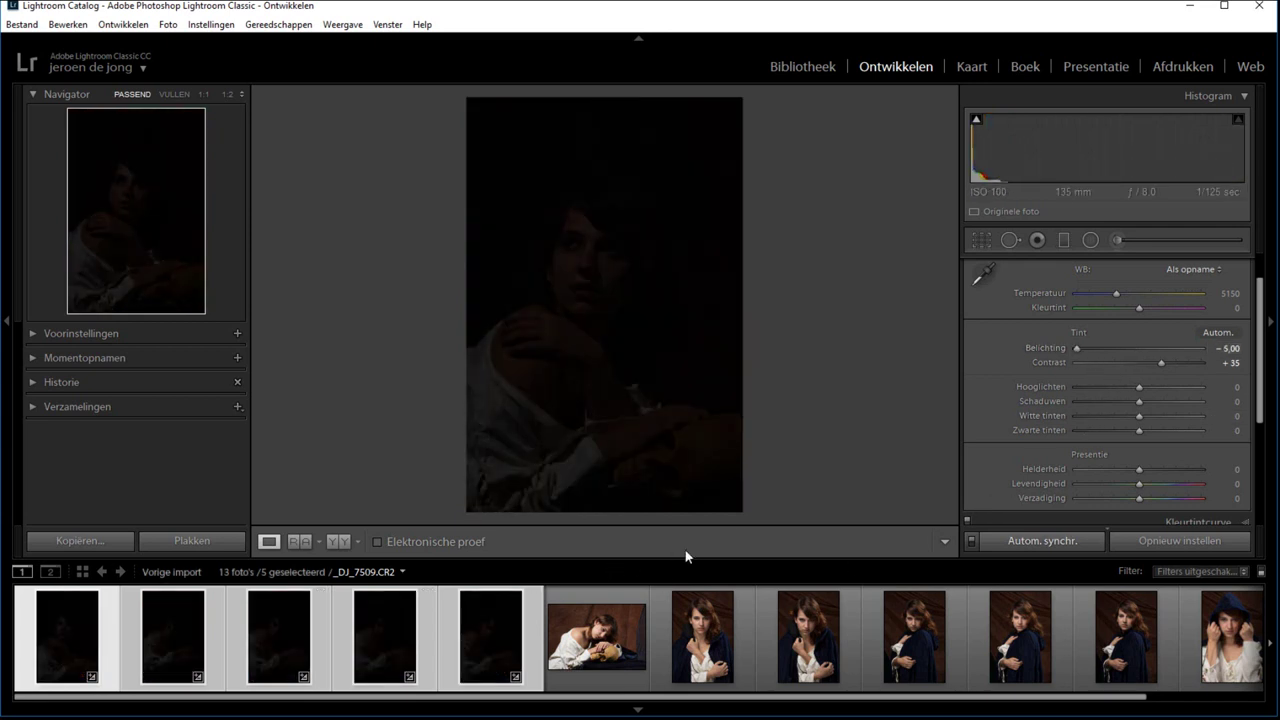
left_click(1128, 346)
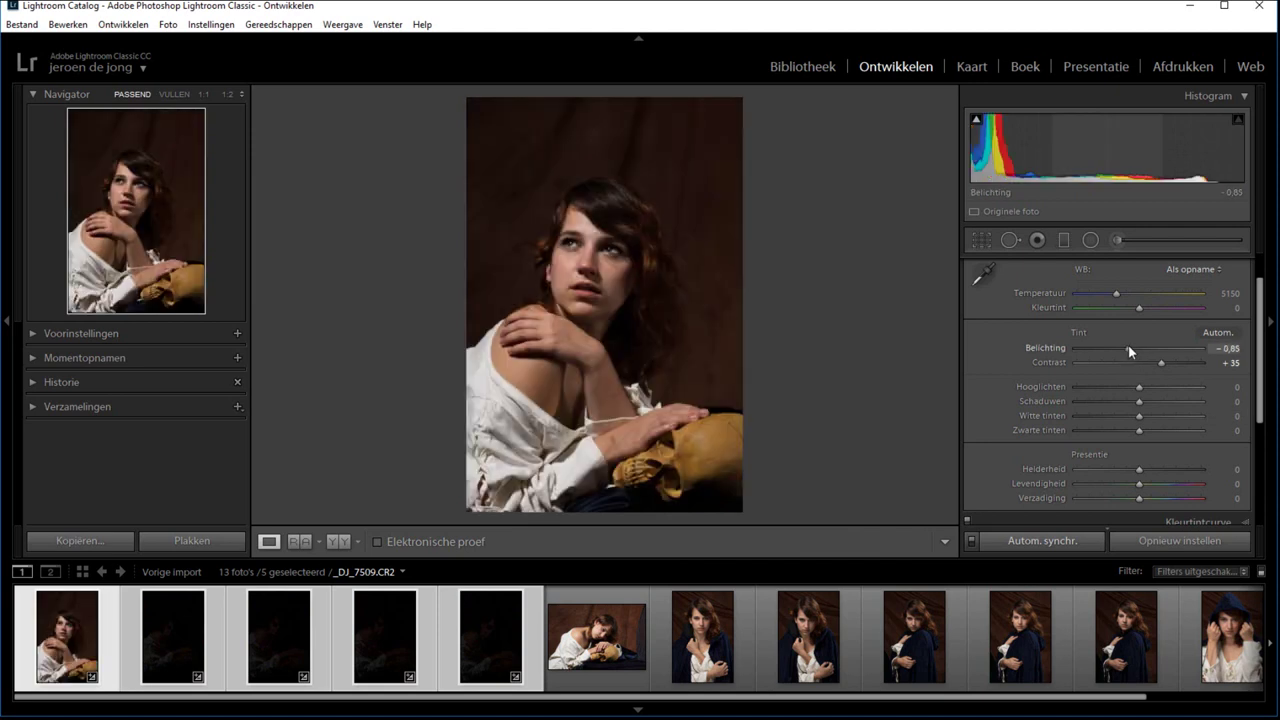
left_click_drag(1128, 348, 1133, 348)
left_click_drag(1120, 419, 1113, 416)
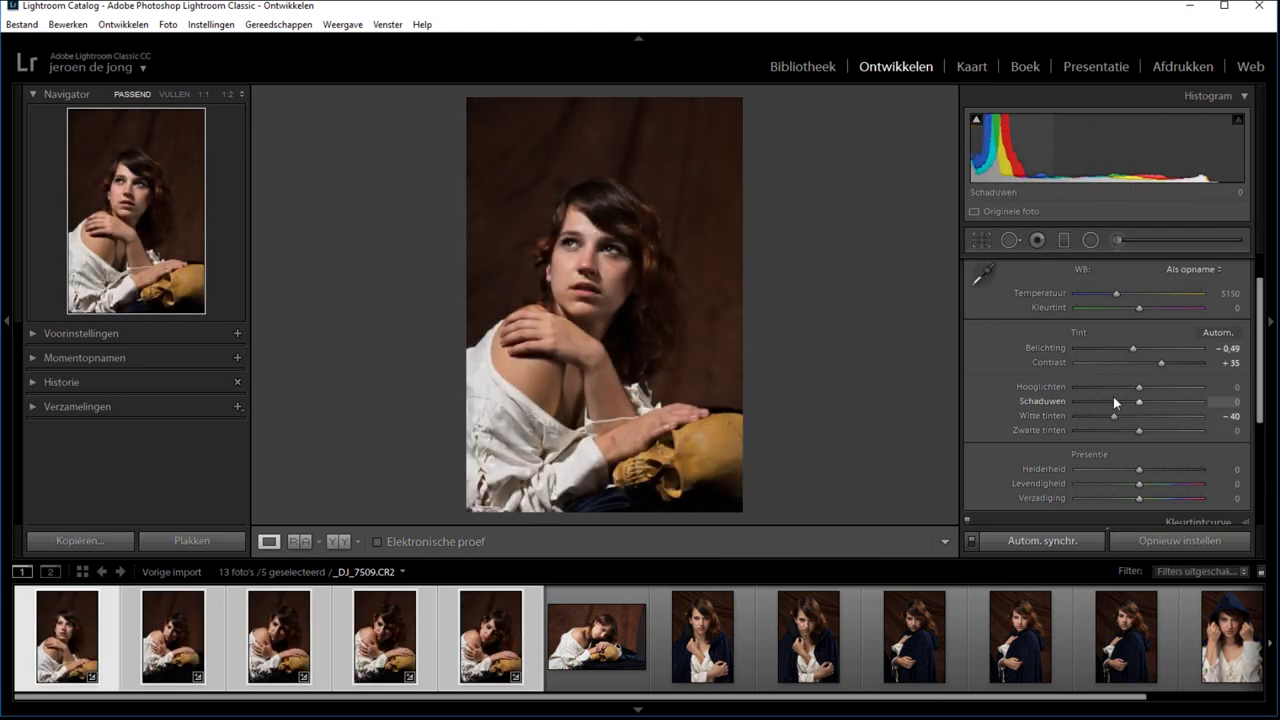
left_click(1121, 387)
left_click(1119, 293)
left_click(1118, 498)
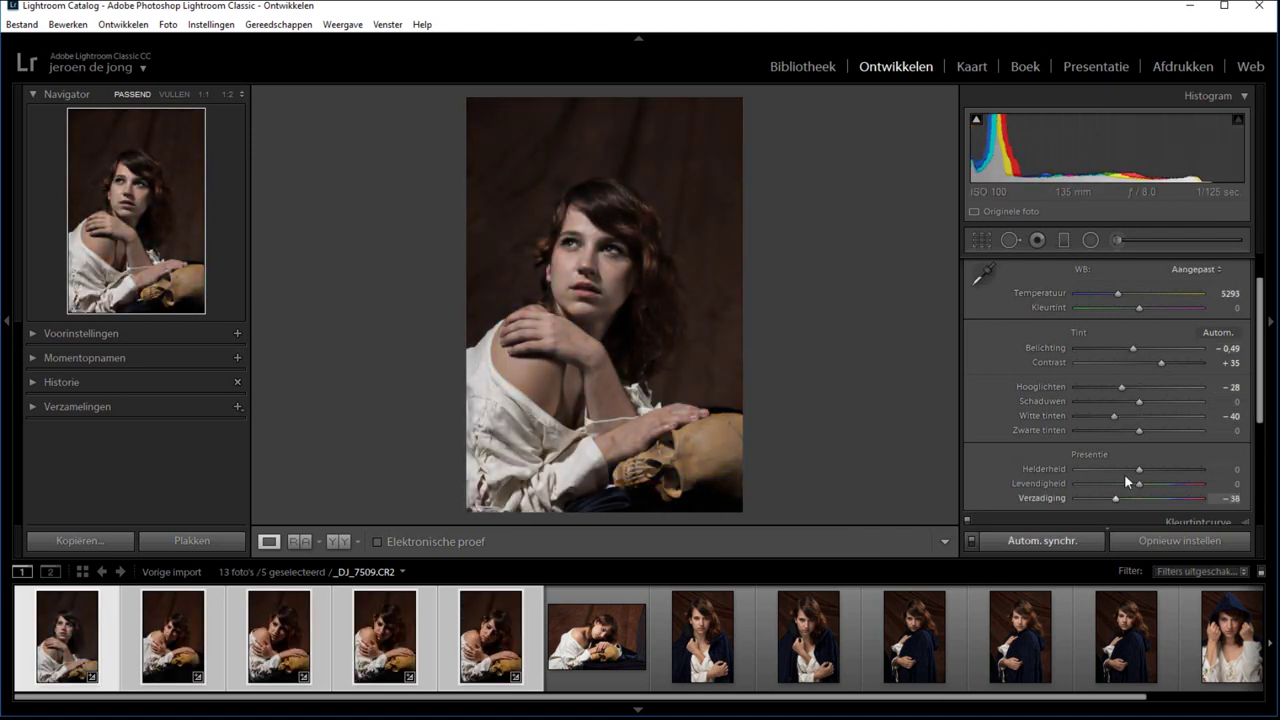
left_click_drag(1139, 431, 1140, 431)
Add a dark vignette in Effecten: Hoeveel −73, Middelpunt 45, Doezelaar 95
scroll(1140, 457, "down", 1)
scroll(1140, 457, "down", 5)
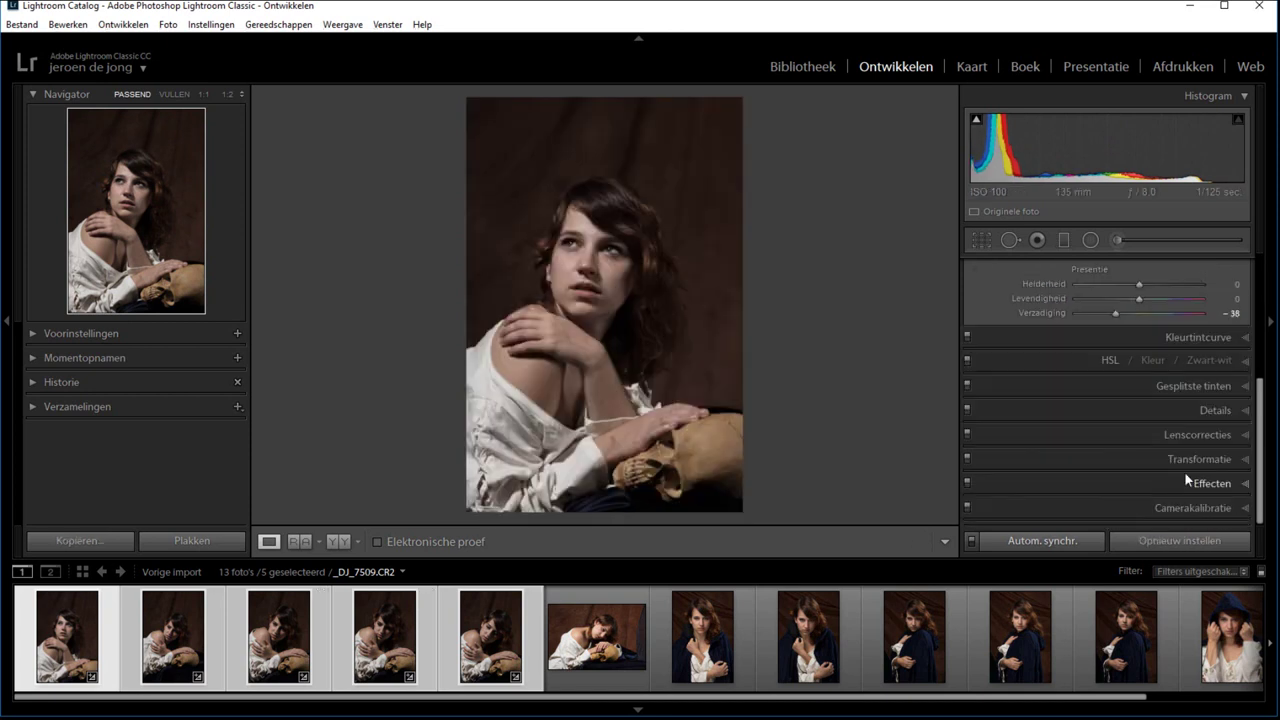
left_click(1184, 471)
mouse_move(1139, 318)
left_mouse_down()
mouse_move(1115, 318)
mouse_move(1168, 335)
mouse_move(1139, 335)
mouse_move(1196, 362)
mouse_move(1091, 320)
left_mouse_up()
scroll(1094, 330, "up", 2)
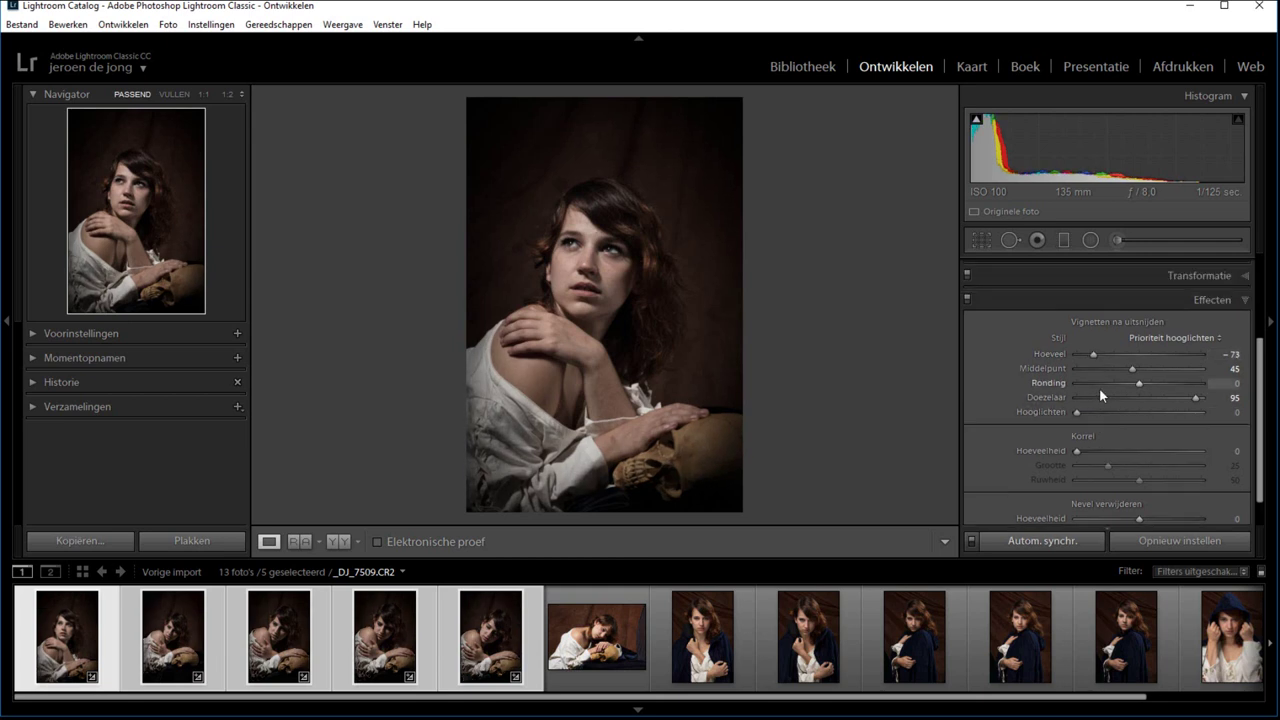
left_click(1212, 300)
left_click(1206, 270)
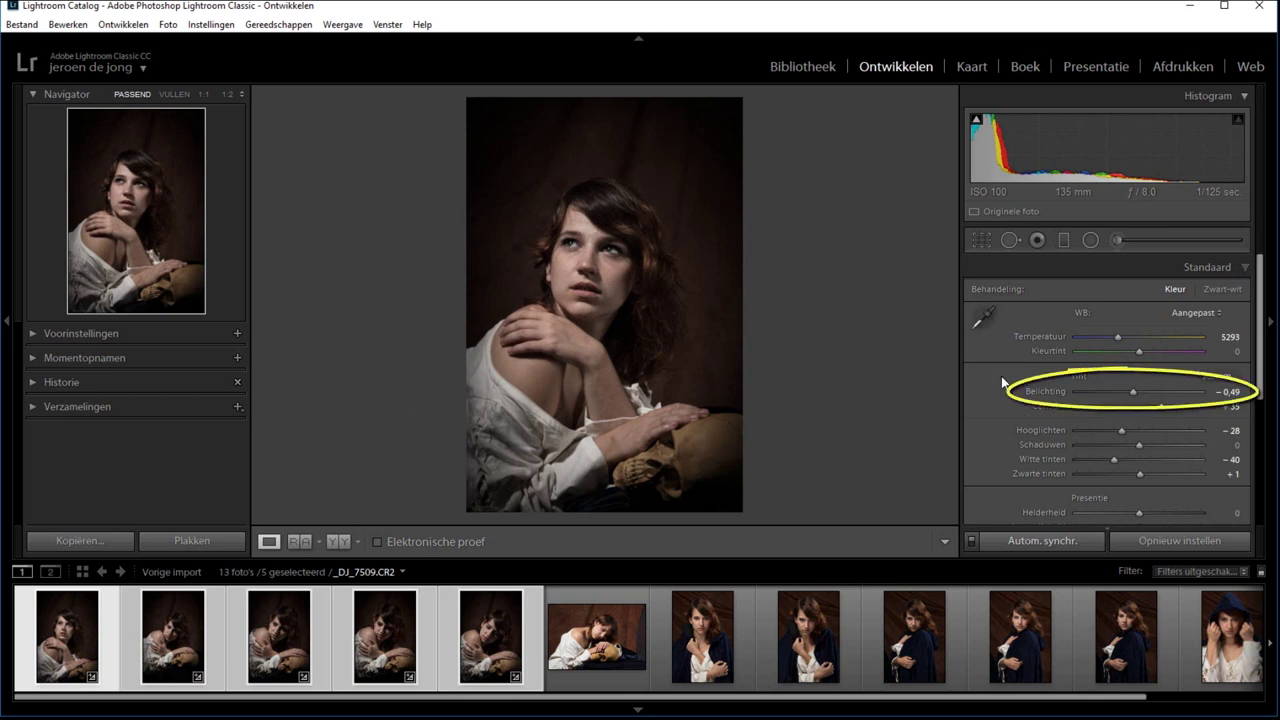
Inspect the synced look on skull photo 4, then open hooded portrait _DJ_7572 alone
left_click(393, 632)
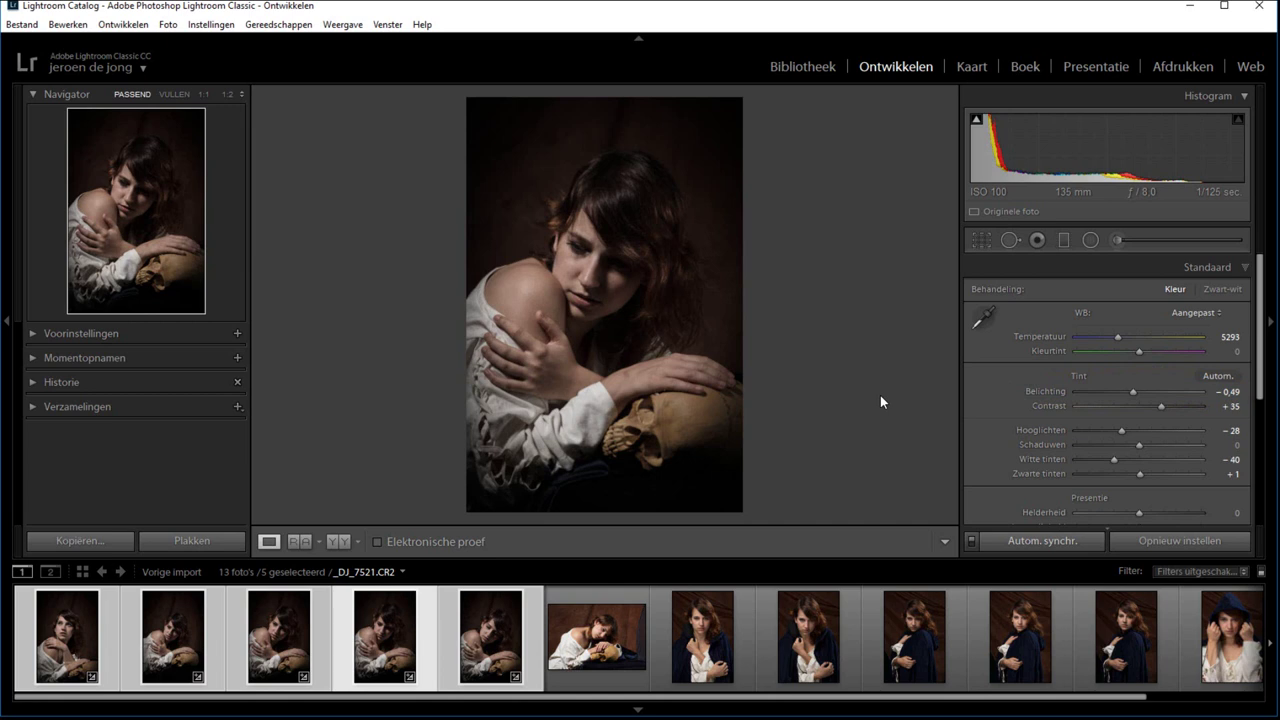
left_click(700, 637)
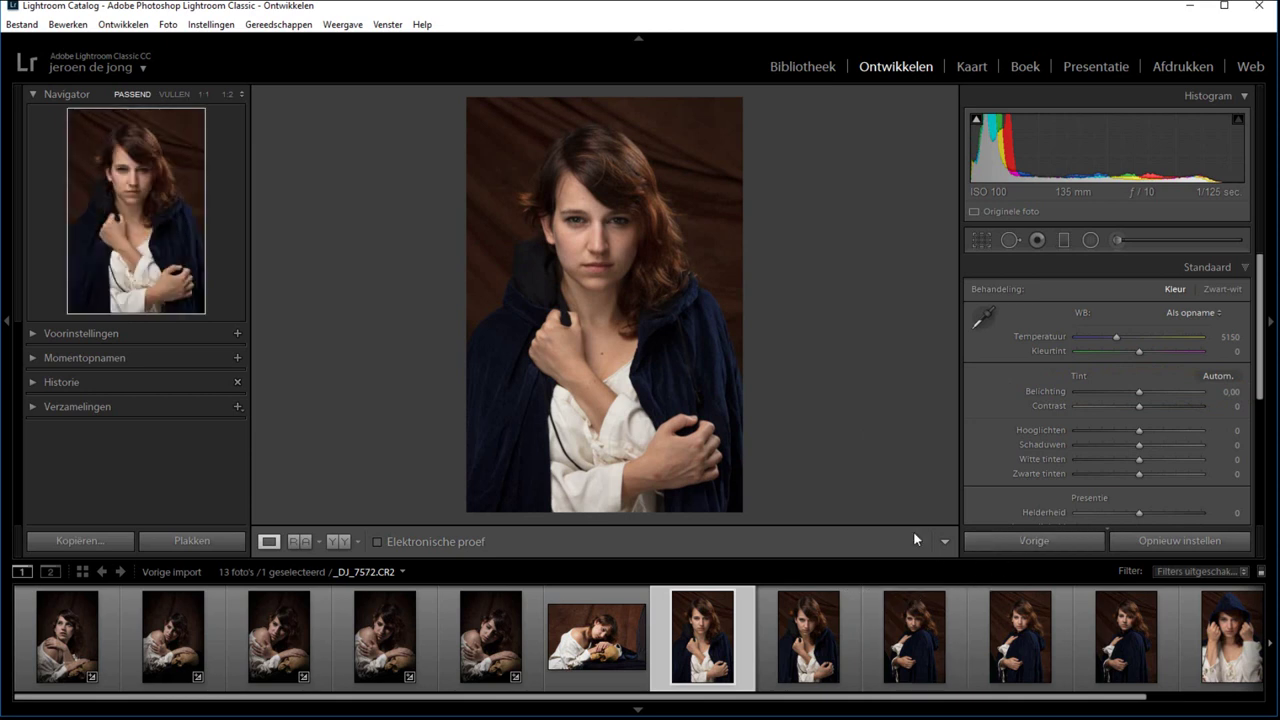
Give the cloak portrait contrast +49, highlights −32 and blacks −1
left_click(1157, 408)
left_click_drag(1139, 430, 1119, 429)
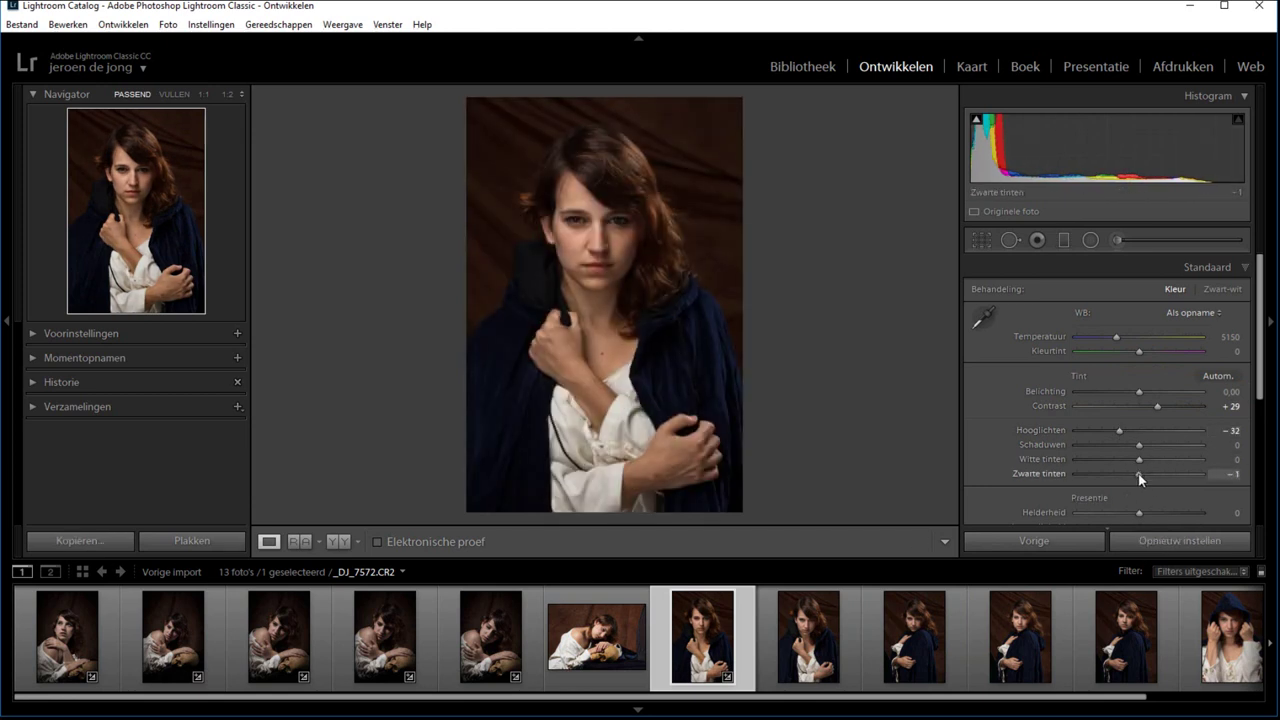
left_click(1140, 473)
scroll(1139, 434, "down", 3)
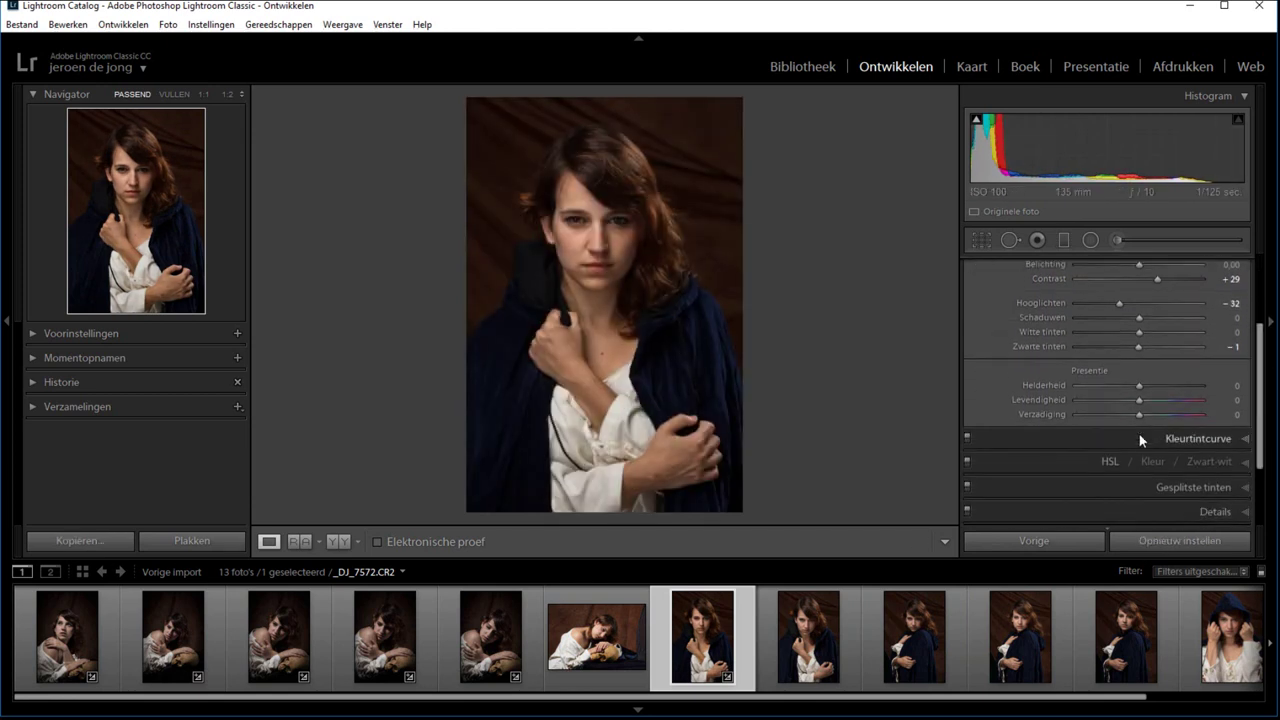
scroll(1205, 372, "up", 1)
left_click_drag(1158, 320, 1170, 321)
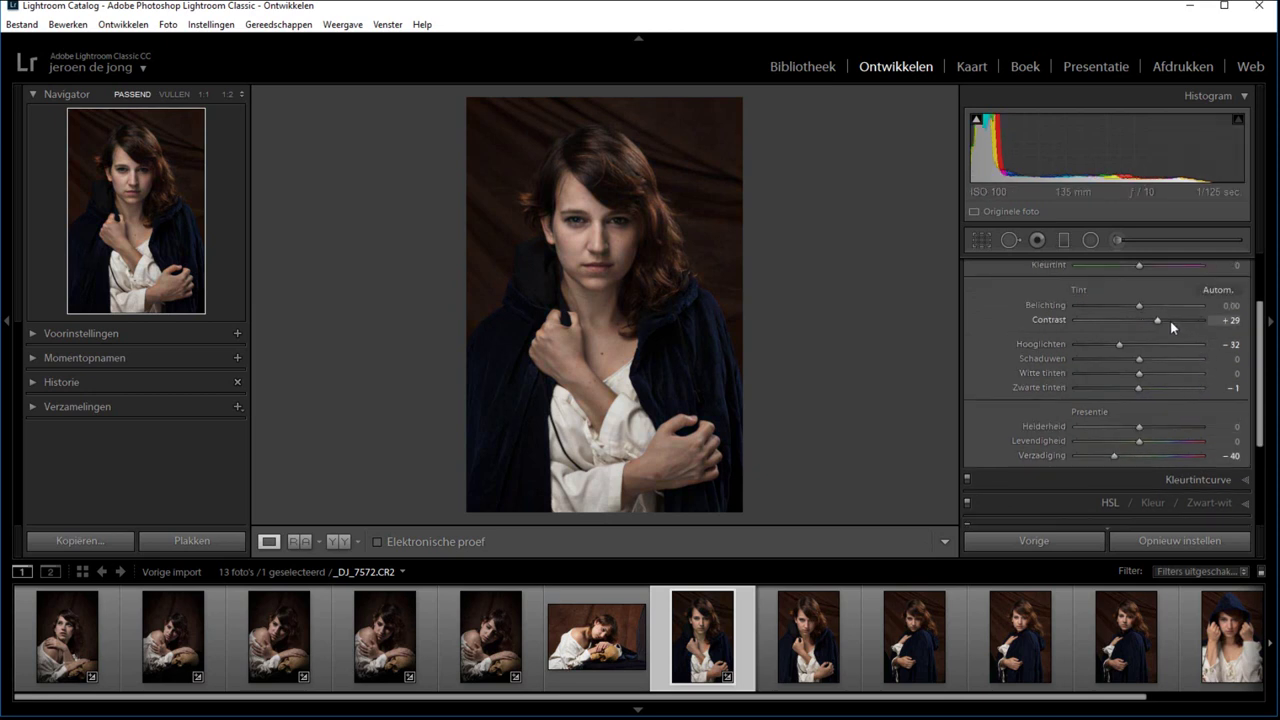
left_click_drag(1139, 426, 1148, 428)
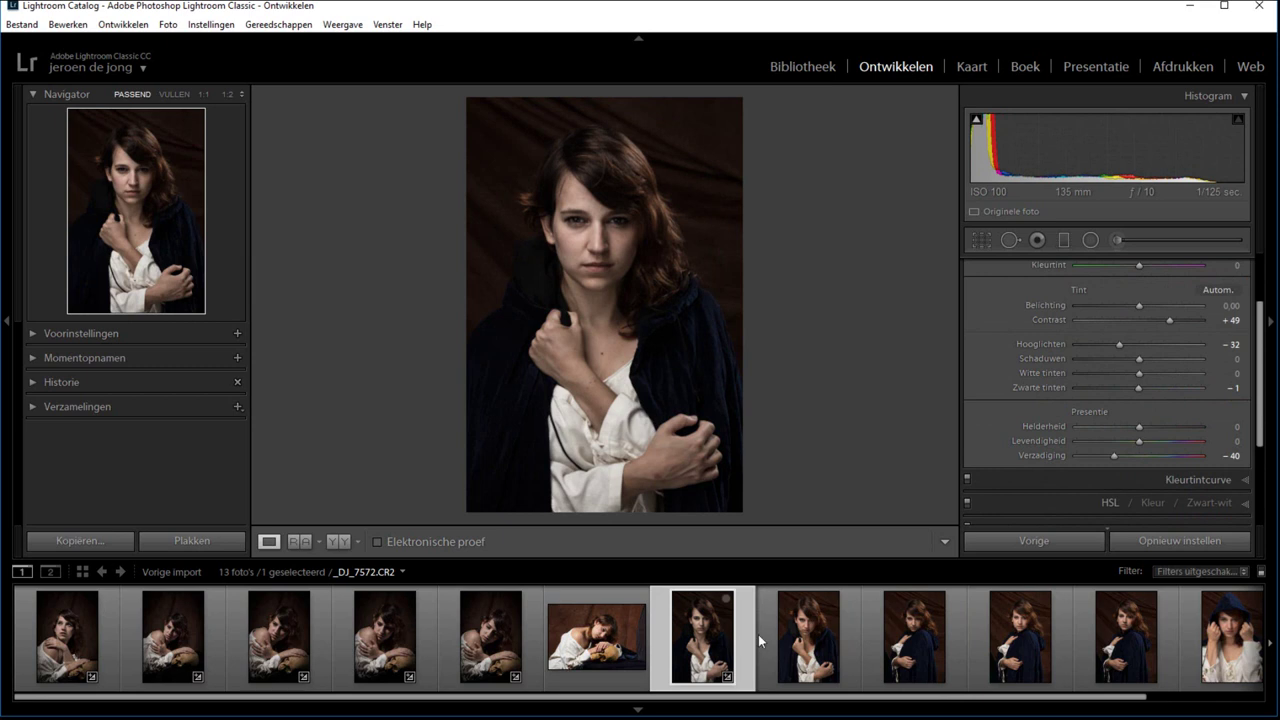
Browse the later cloak portraits, then add _DJ_7574 to the edited photo's selection
left_click(818, 641)
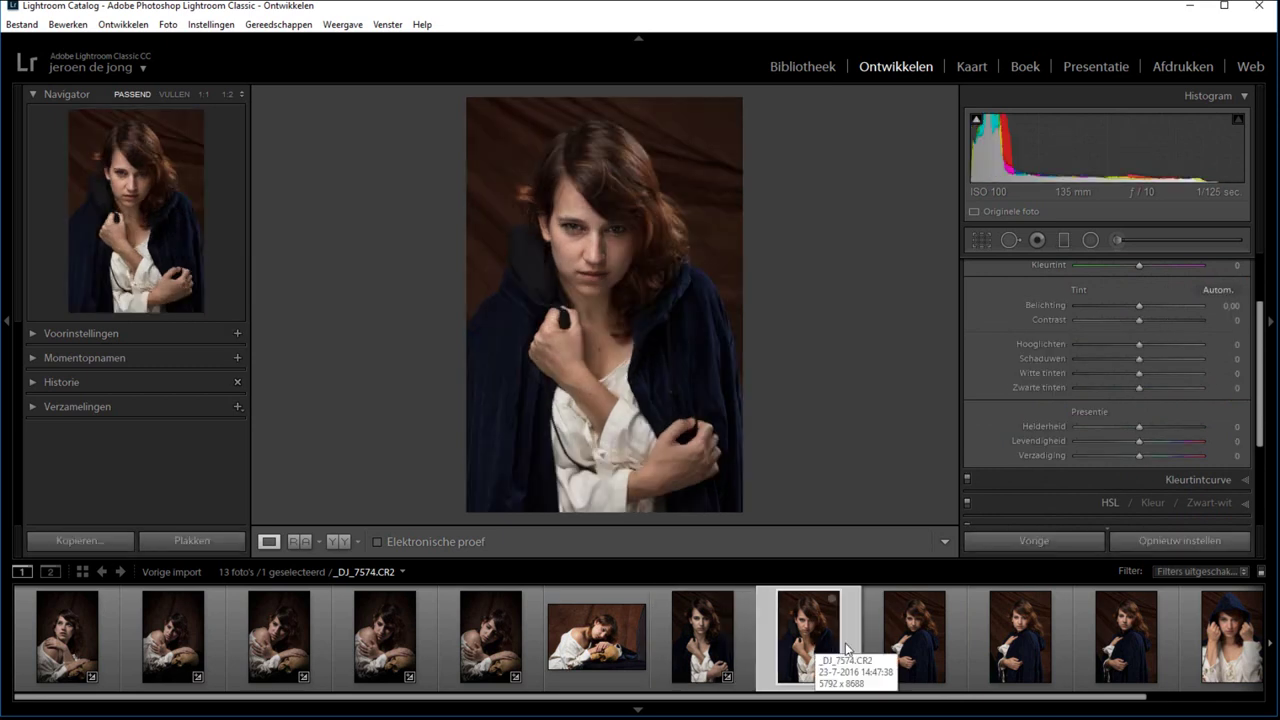
left_click(918, 636)
left_click(1026, 641)
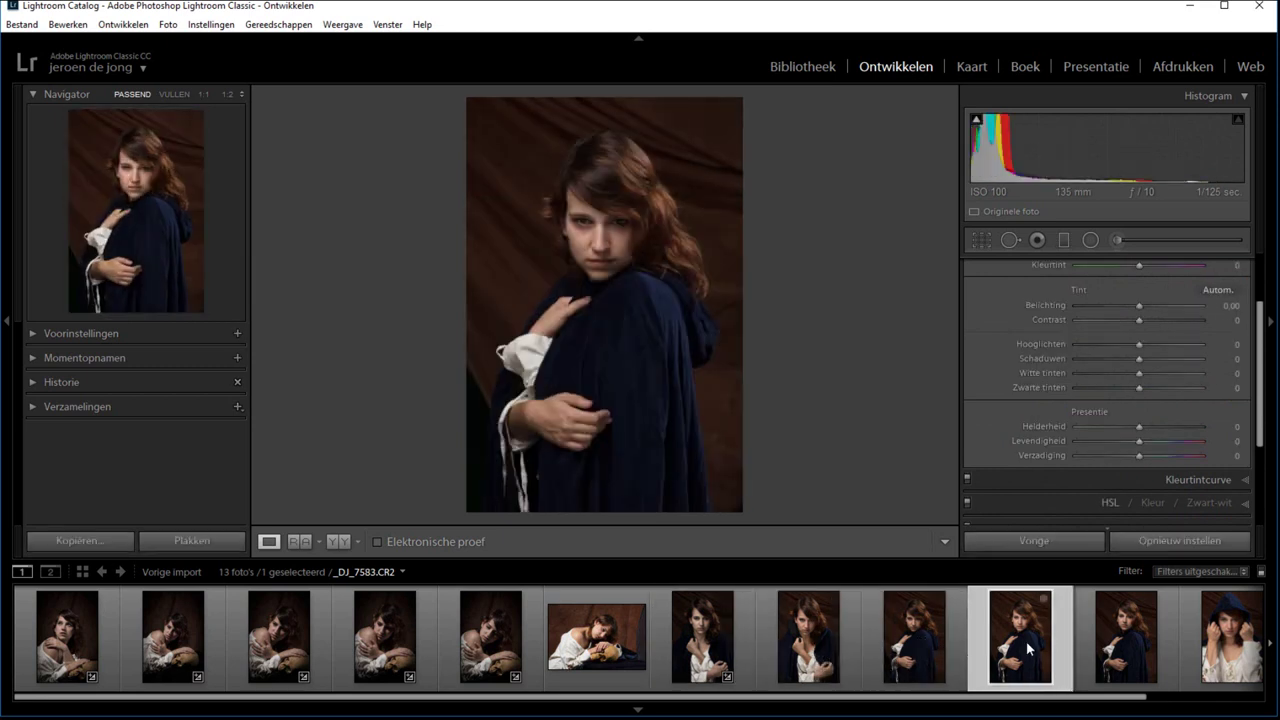
left_click(704, 632)
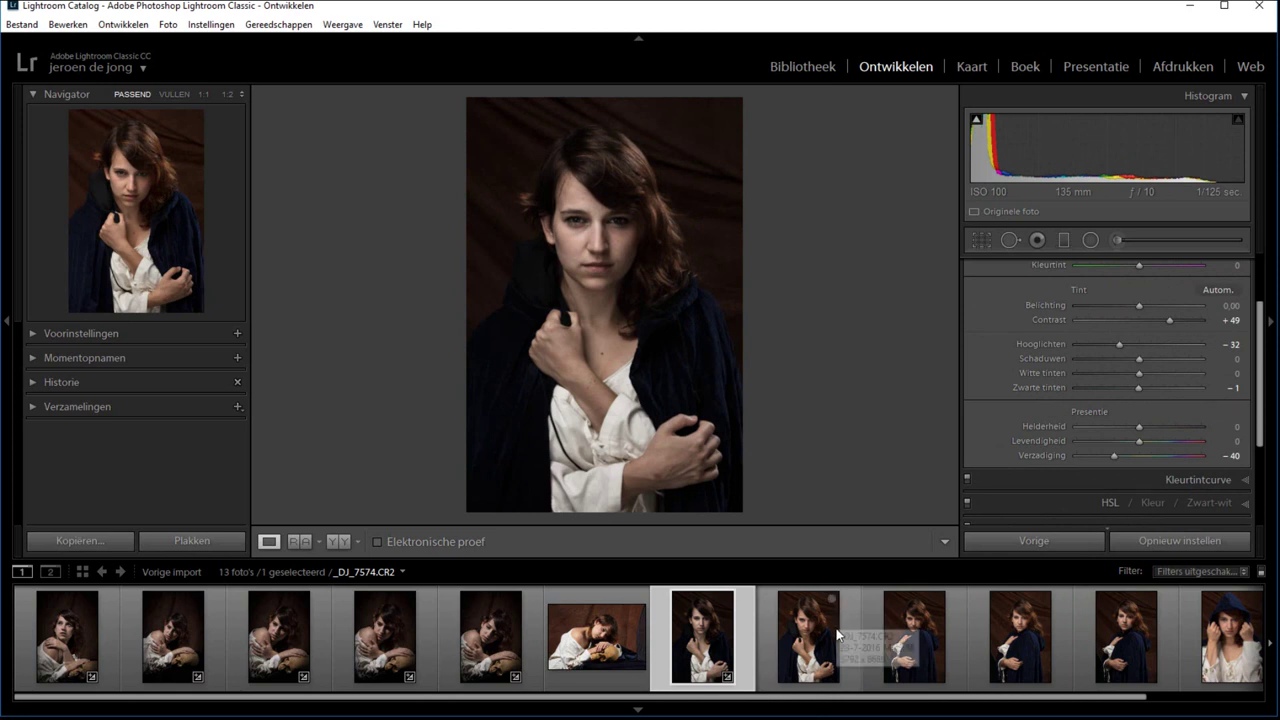
left_click(809, 645, "ctrl")
Select the five cloaked portraits starting from the edited frontal portrait
left_click(914, 640, "ctrl")
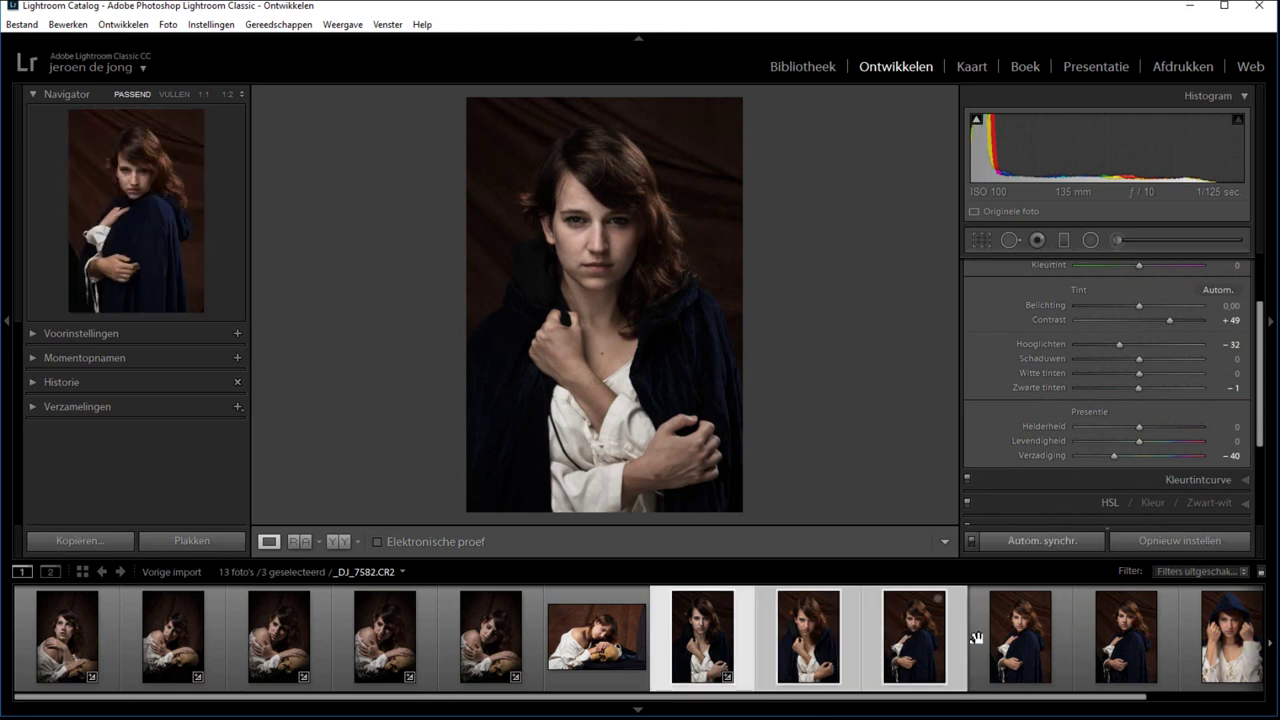
left_click(1020, 640, "ctrl")
left_click(1126, 640, "ctrl")
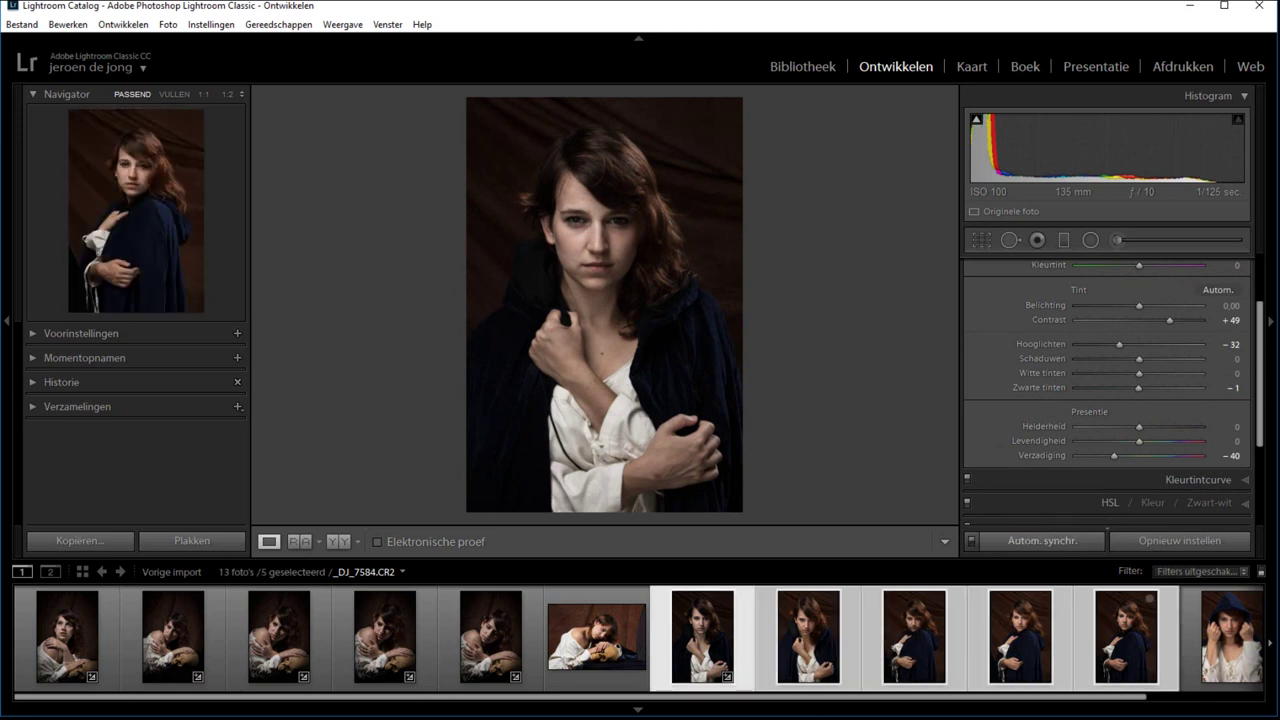
left_click(643, 634)
left_click(702, 634)
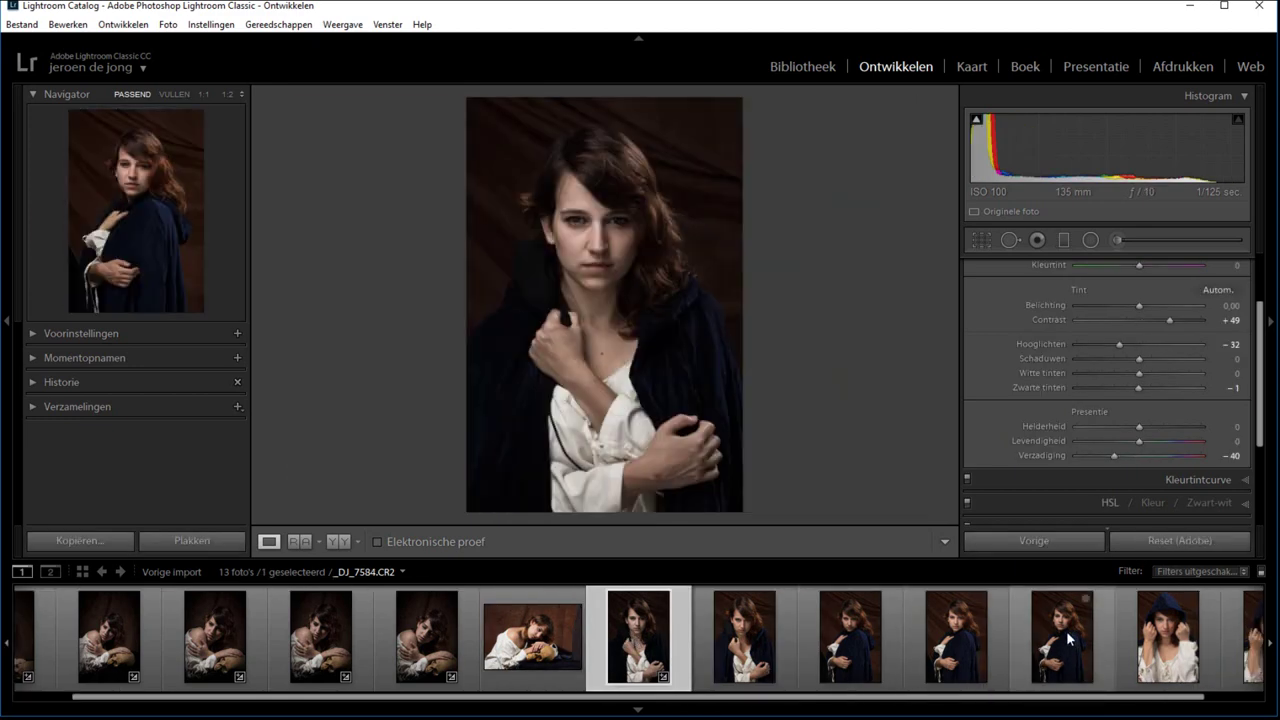
left_click(1066, 633, "shift")
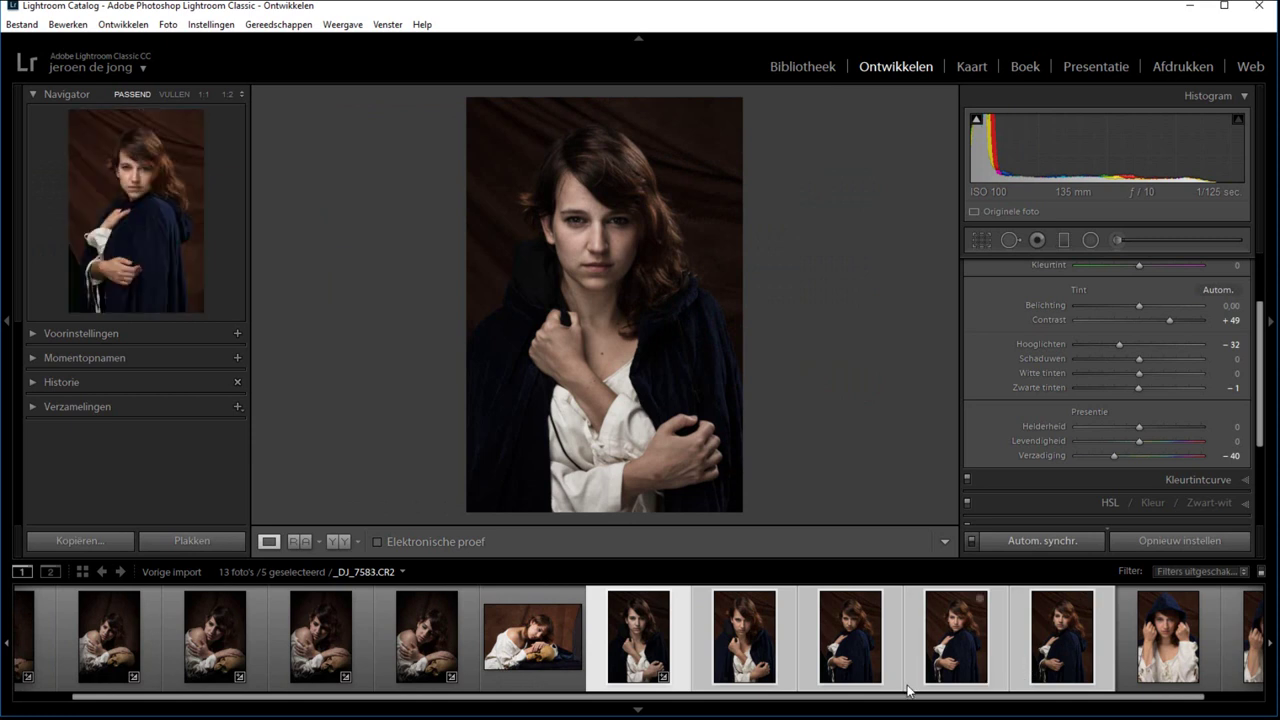
Paste the frontal portrait's develop settings with Ctrl+Shift+V and turn off auto-sync
left_click(862, 655)
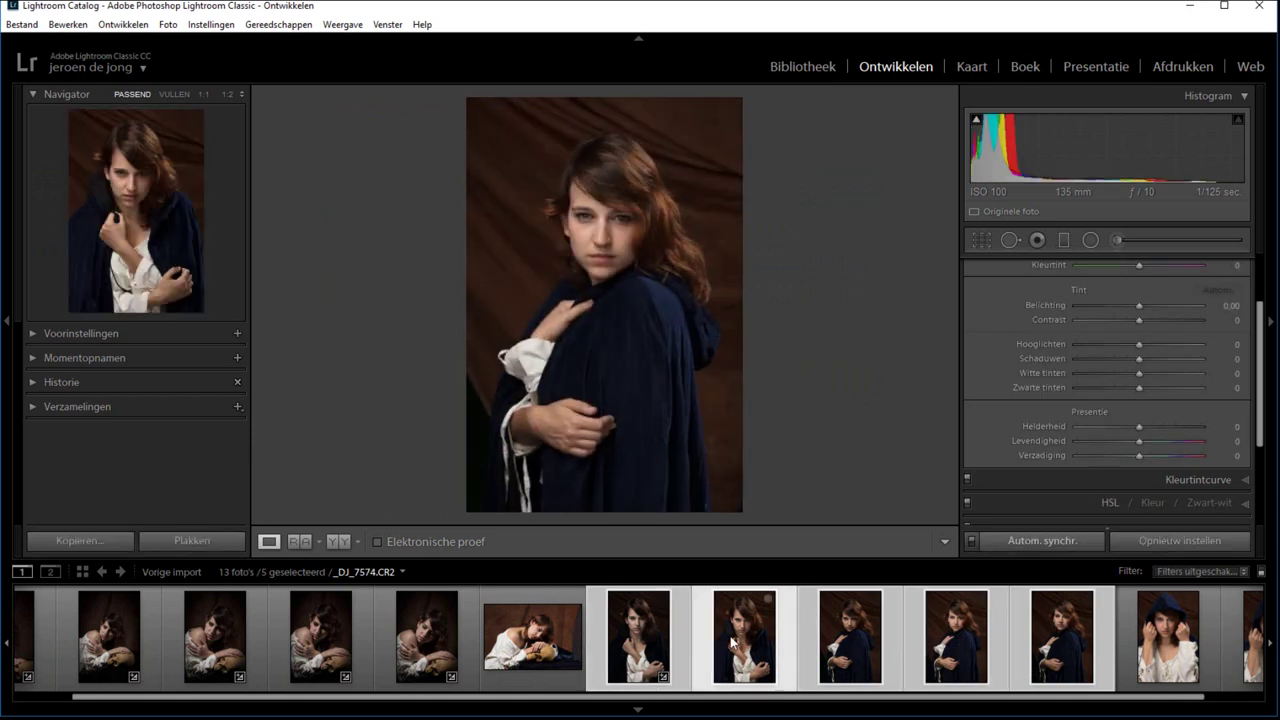
left_click(735, 645)
left_click(655, 640)
key("ctrl+shift+v")
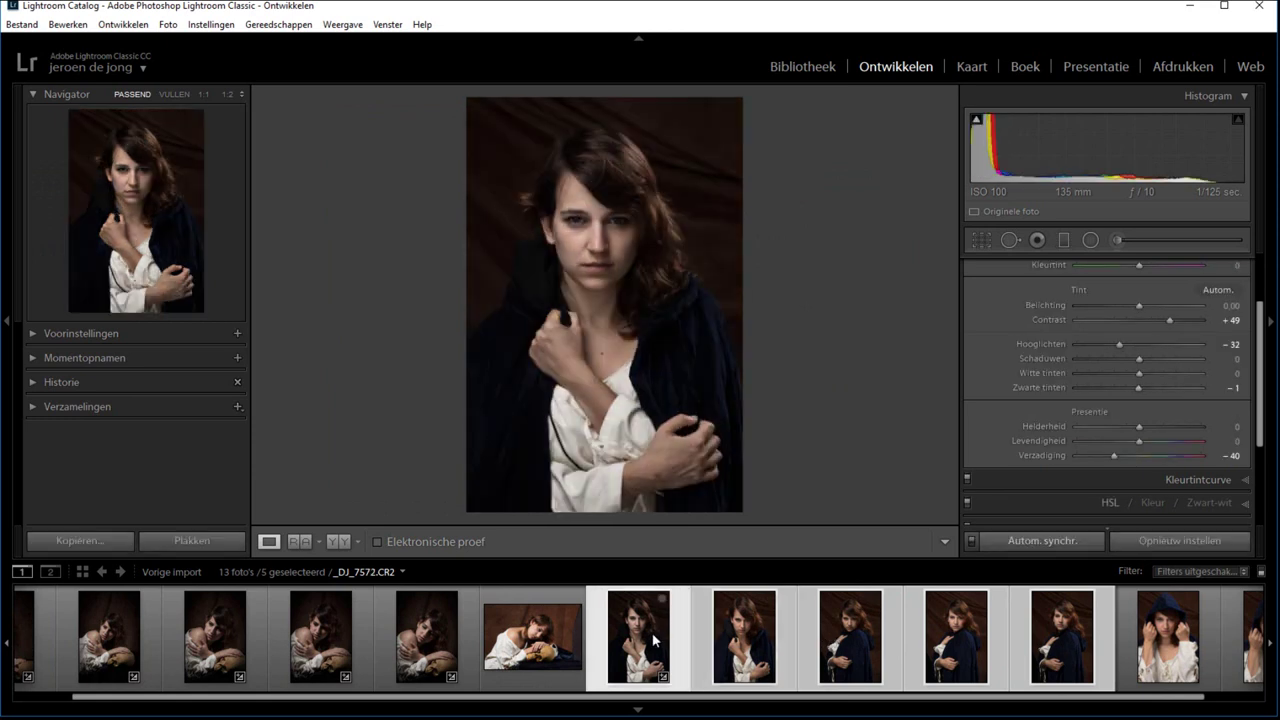
left_click(971, 540)
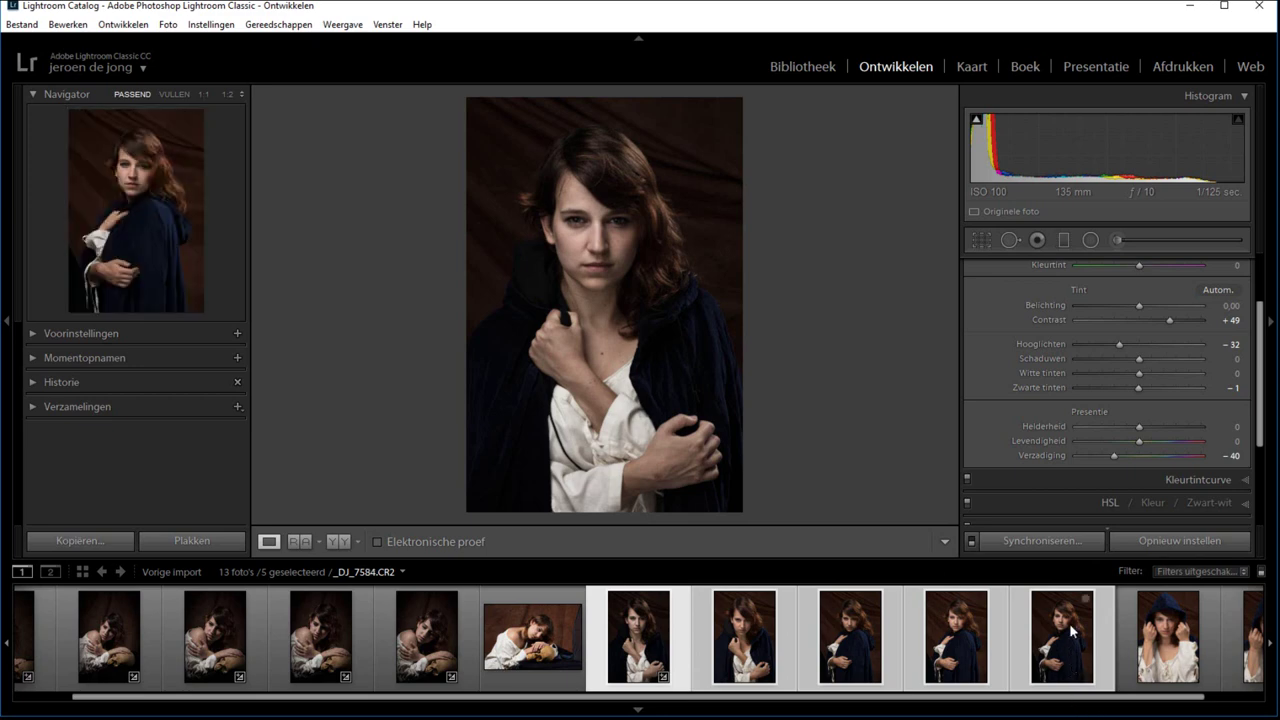
Sync all settings from the frontal portrait to the other four selected cloak portraits
left_click(1043, 540)
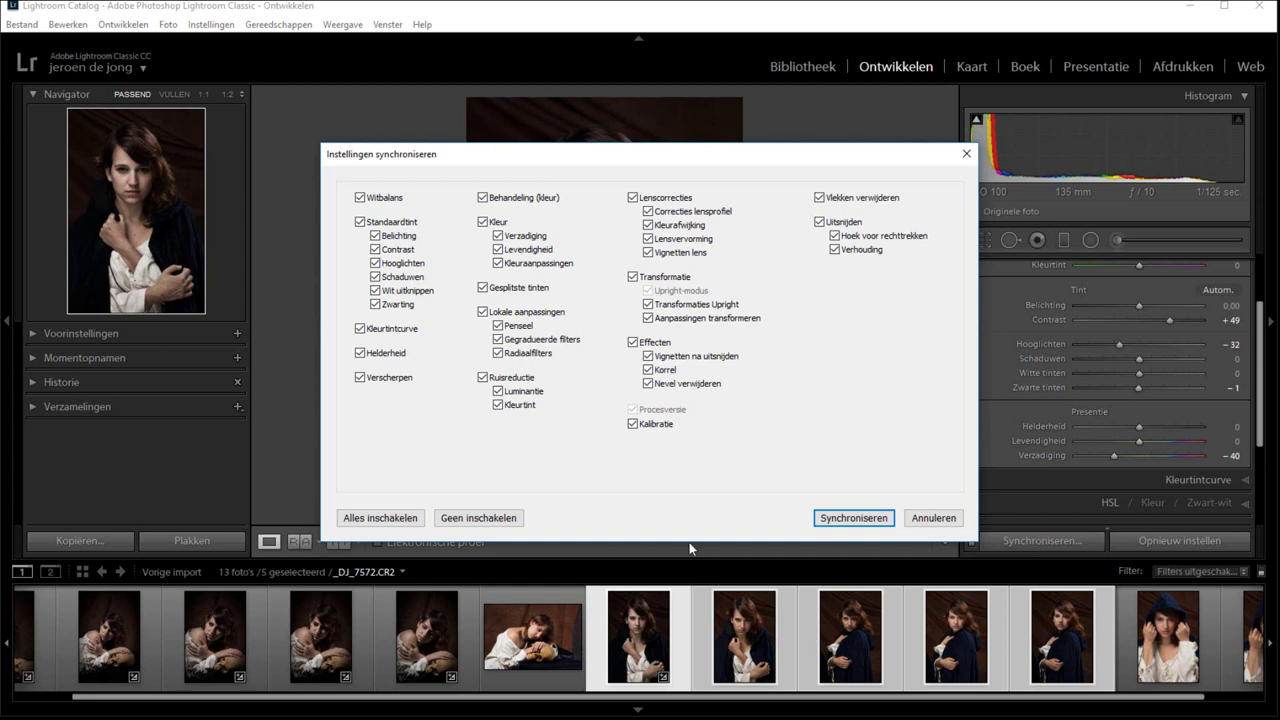
left_click(855, 518)
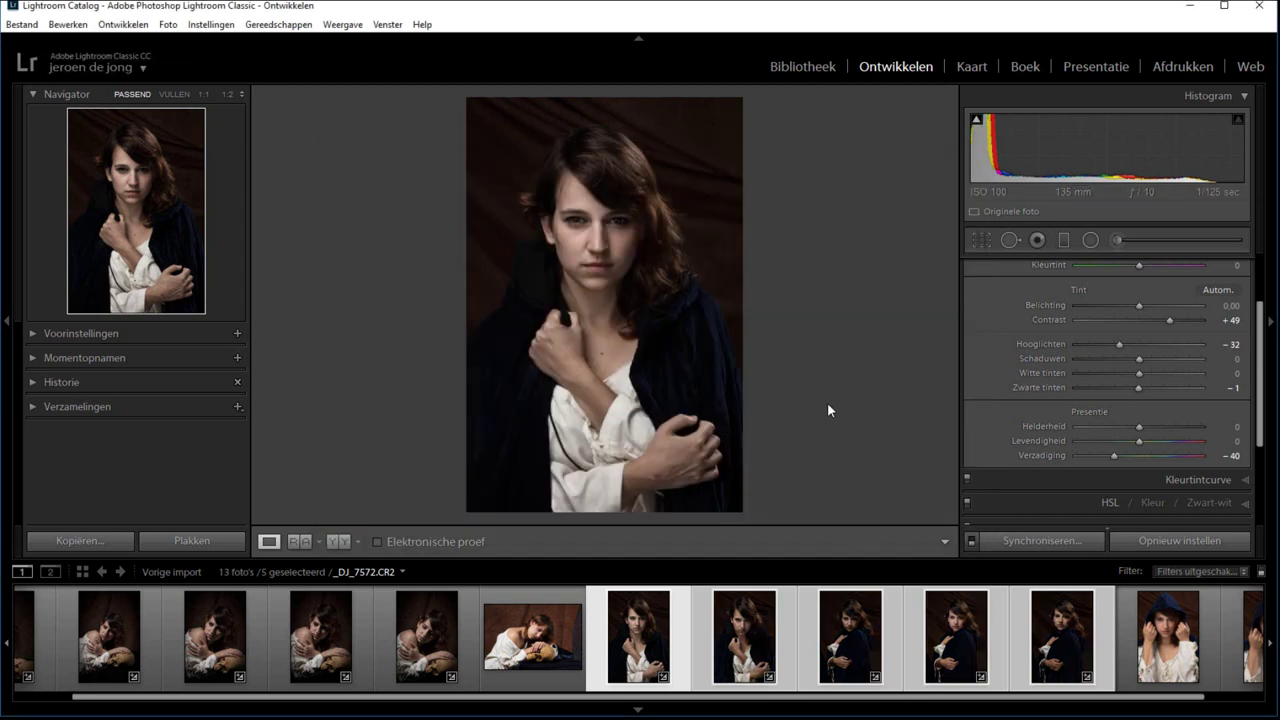
Inspect _DJ_7582, _DJ_7584 and _DJ_7583 to confirm the synced darker look
key("Right")
key("Right")
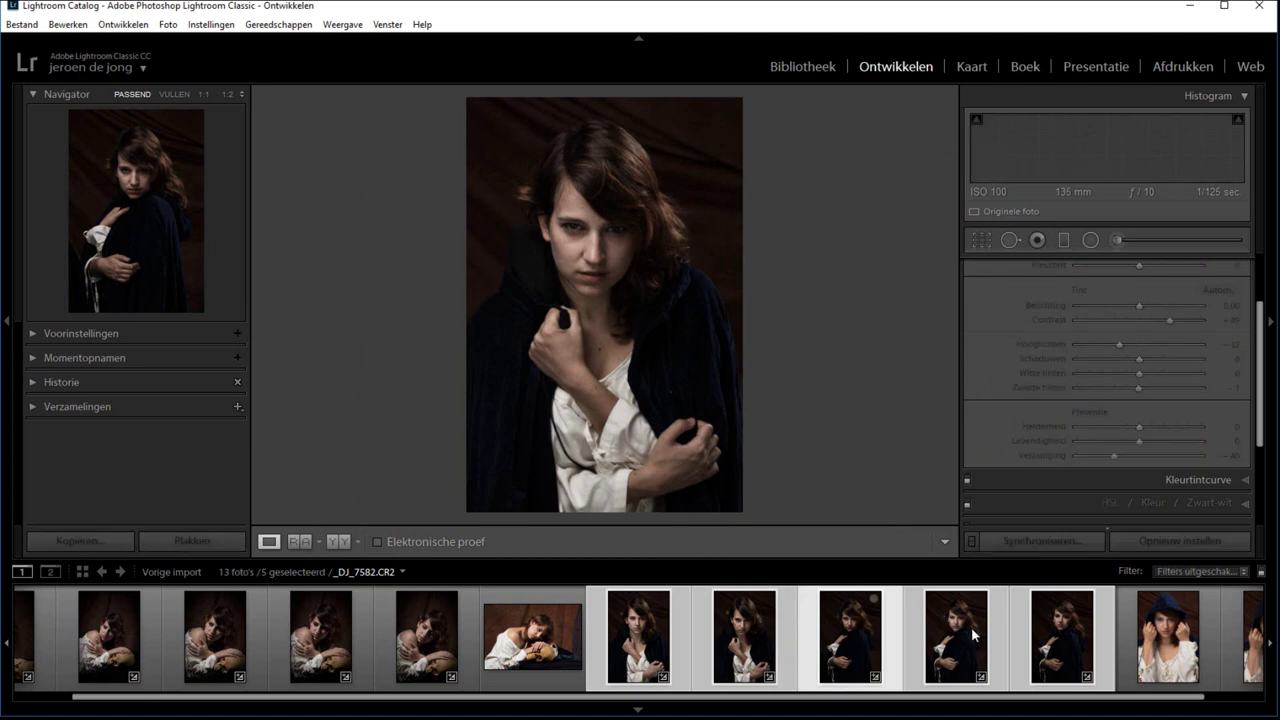
left_click(971, 627)
left_click(1035, 637)
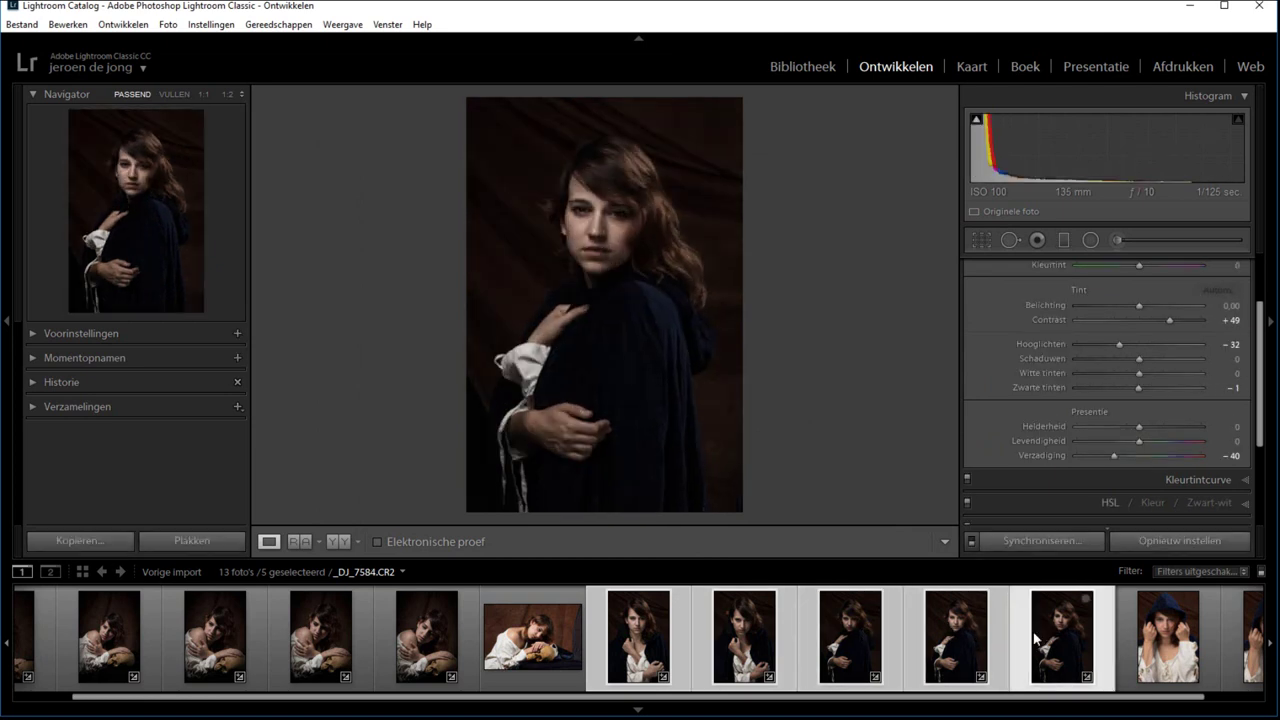
left_click(928, 632)
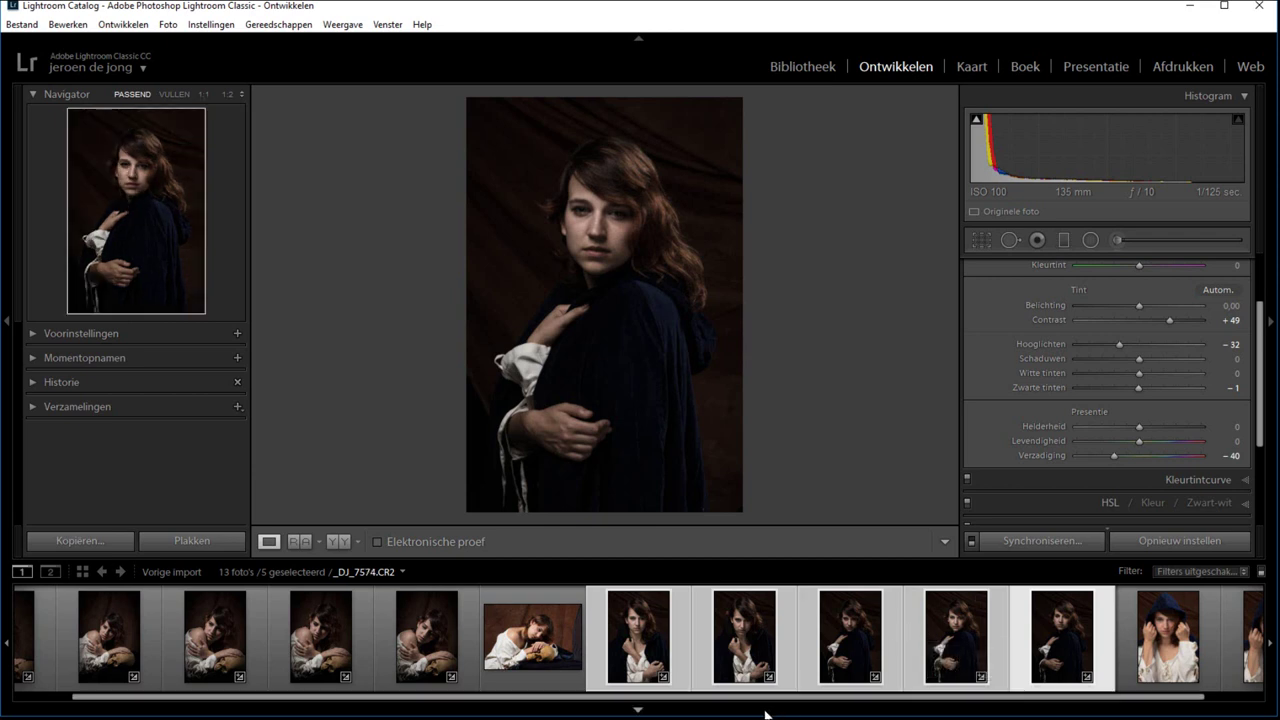
left_click_drag(760, 706, 548, 701)
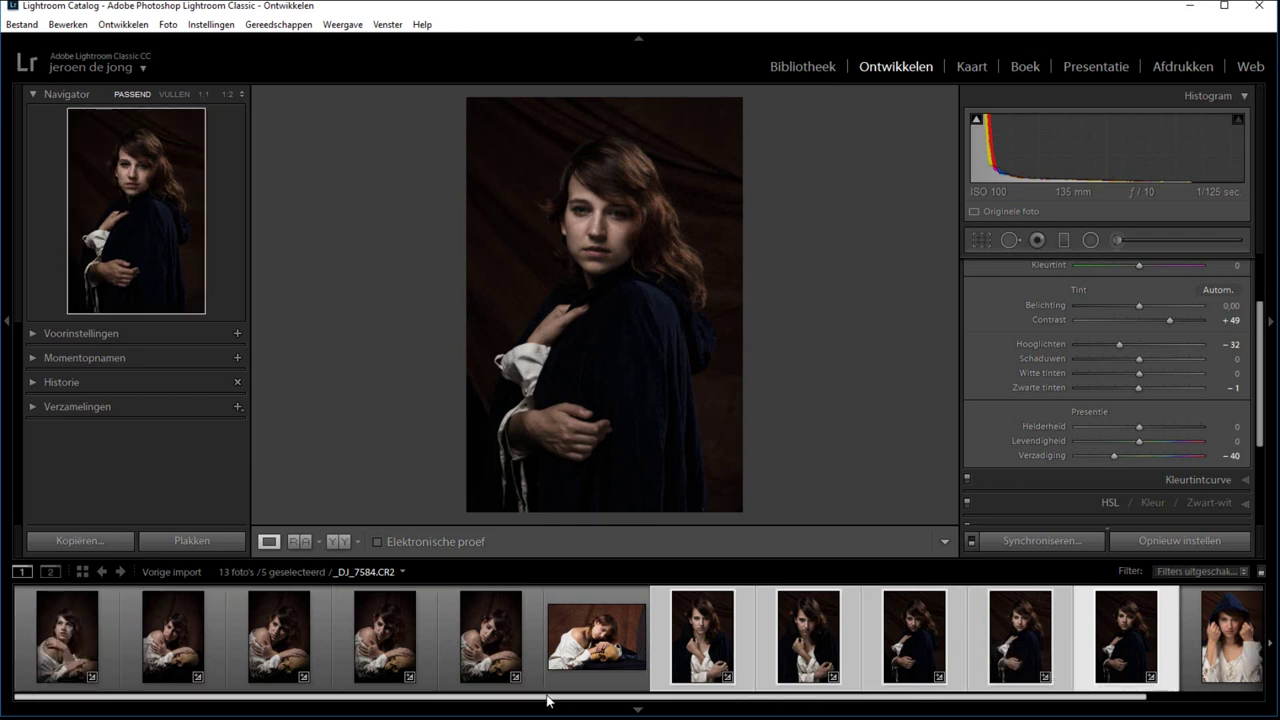